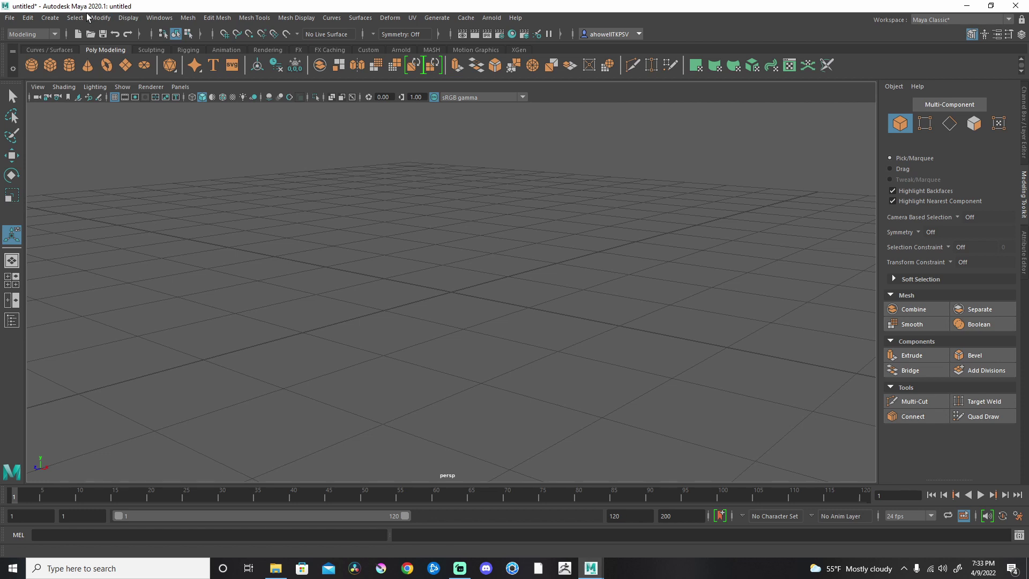
# Step: Create a polygon cube and a polygon cylinder at the origin, scaling the cylinder down so it fits inside the cube
pyautogui.click(52, 65)
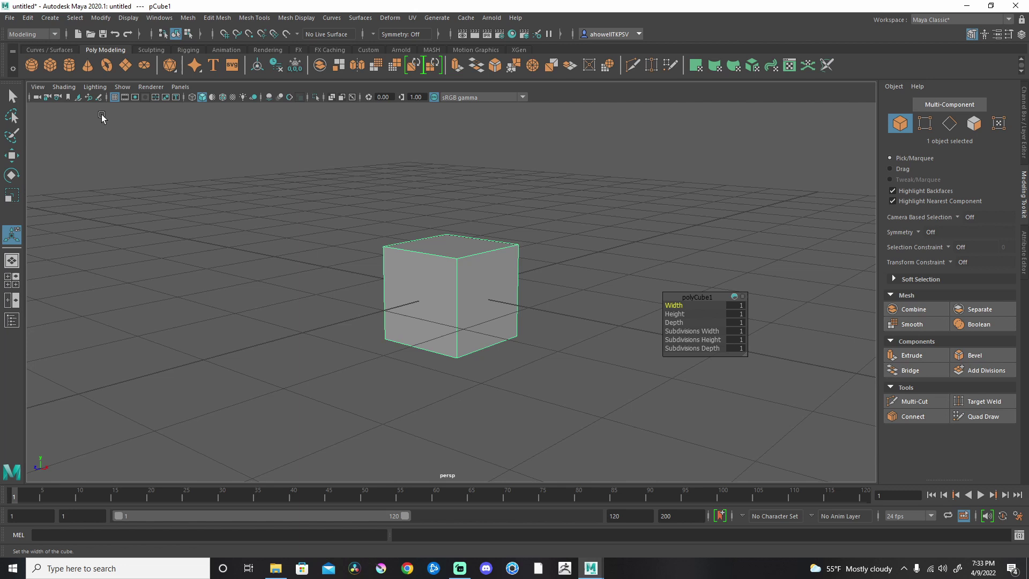
pyautogui.click(68, 66)
pyautogui.press('w')
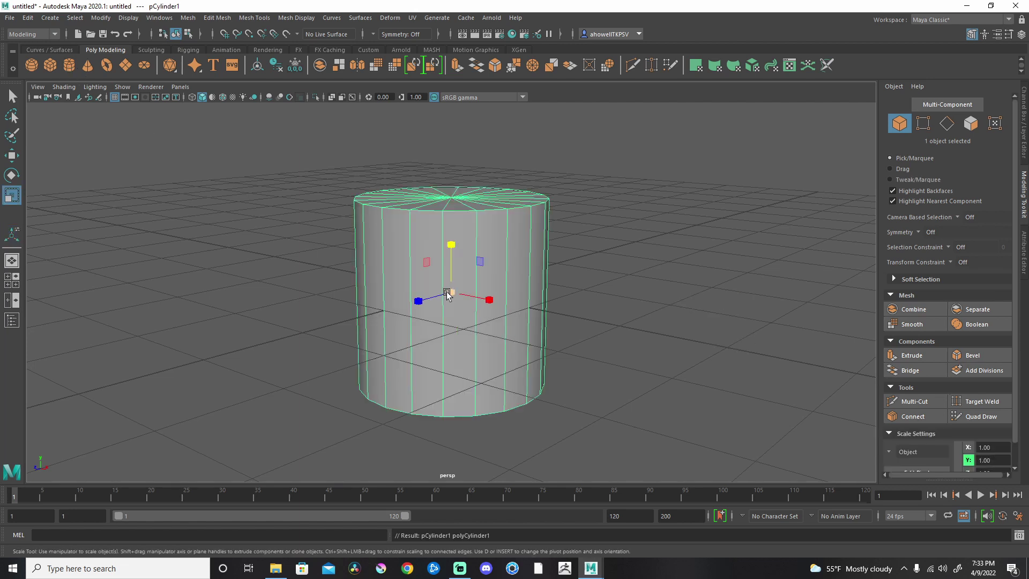
pyautogui.hotkey('ctrl', 'z')
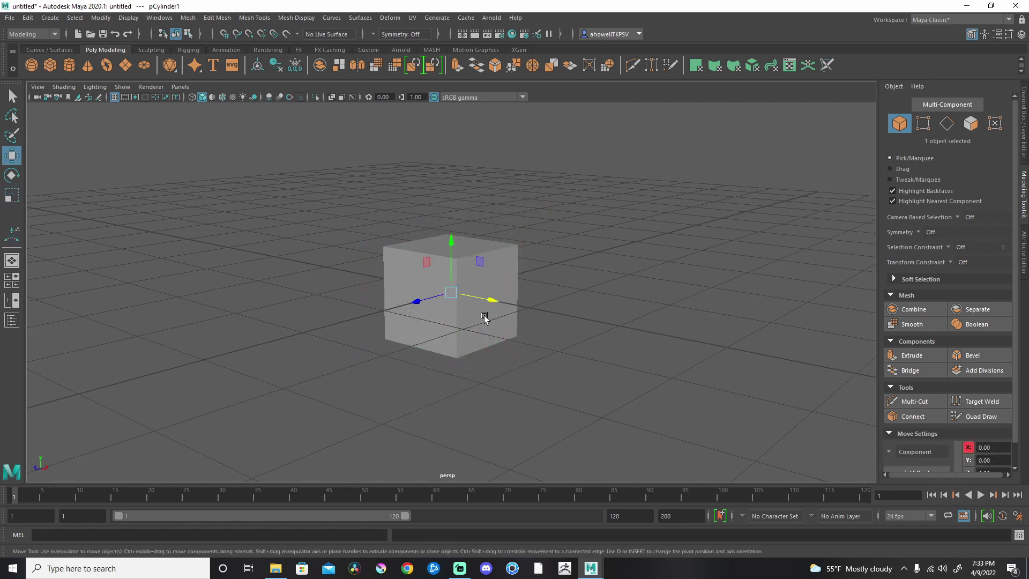
# Step: Rotate the cylinder -90 degrees around Z and stretch it lengthwise to a Y scale of about 1.33 so it passes through the cube
pyautogui.press('e')
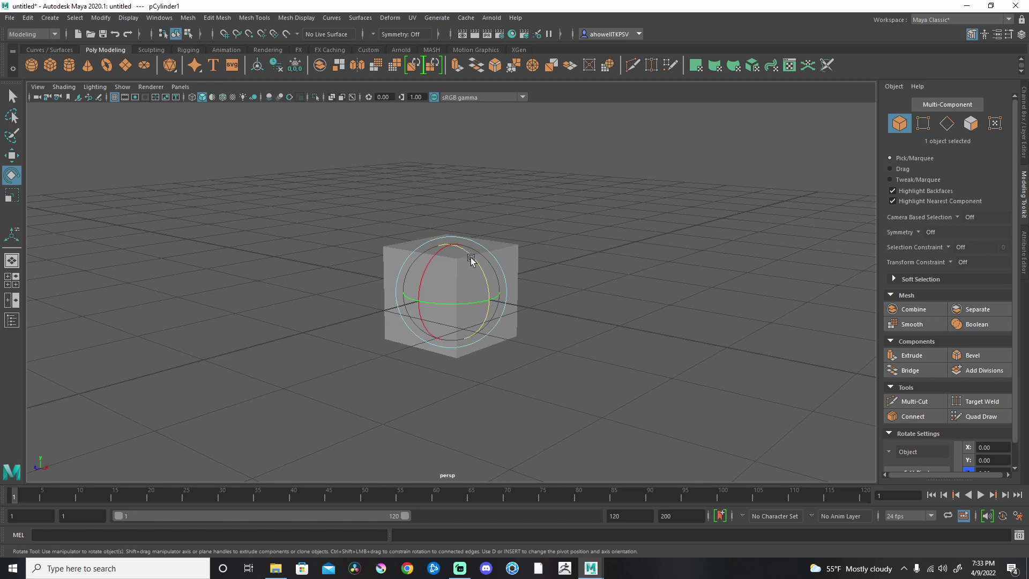
pyautogui.moveTo(485, 257); pyautogui.dragTo(509, 333)
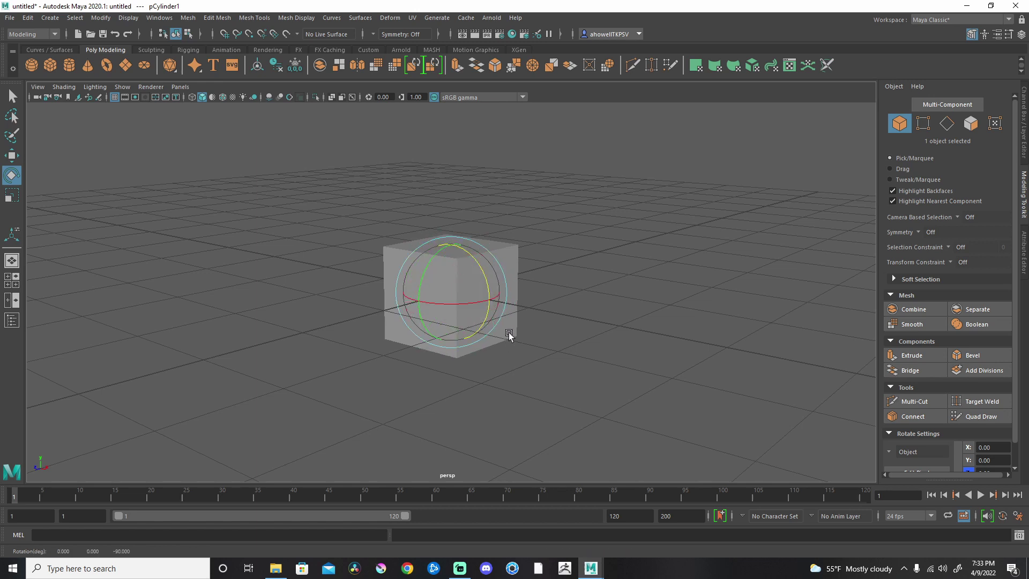
pyautogui.press('r')
pyautogui.moveTo(503, 262); pyautogui.dragTo(654, 242, button='middle')
pyautogui.scroll(3, 609, 251)
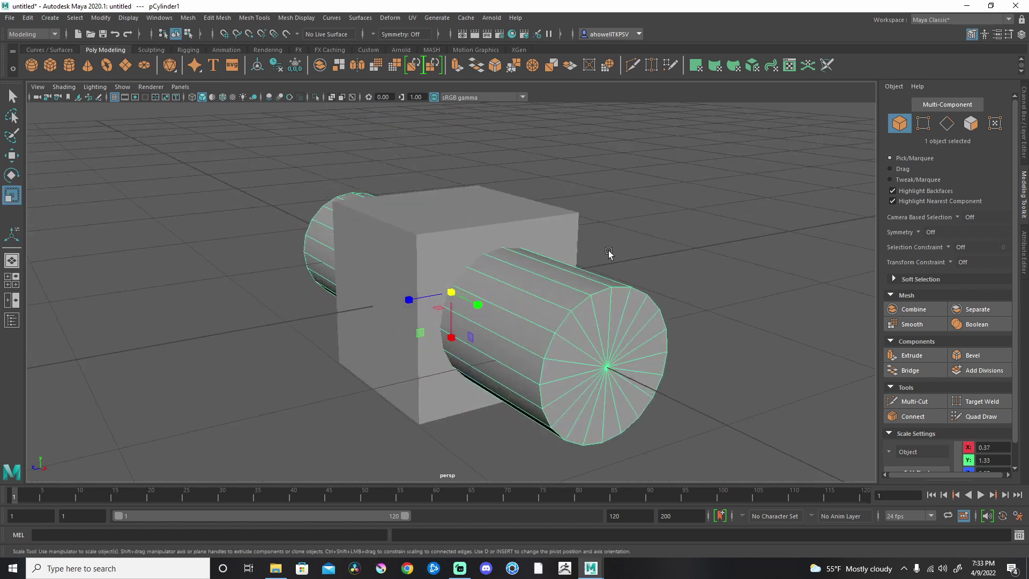
# Step: Subtract the cylinder from the cube using a Boolean with the operation set to difference
pyautogui.click(551, 222)
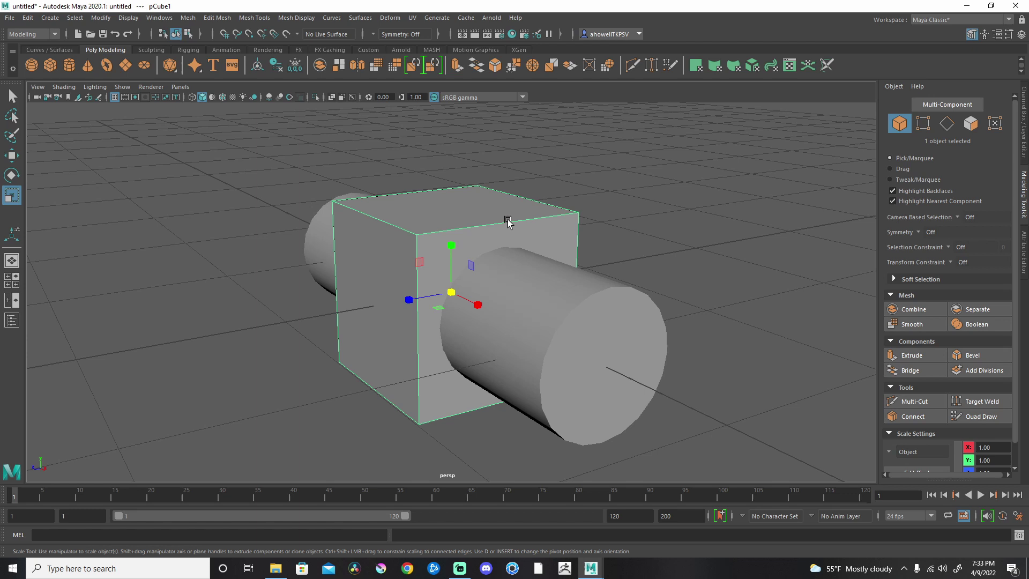
pyautogui.keyDown('shift'); pyautogui.click(602, 344); pyautogui.keyUp('shift')
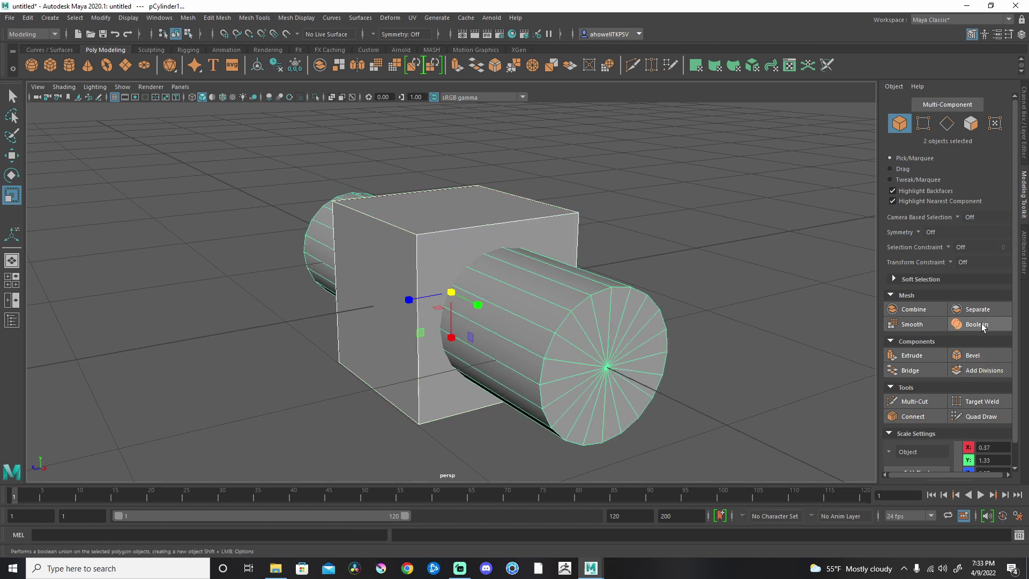
pyautogui.click(976, 324)
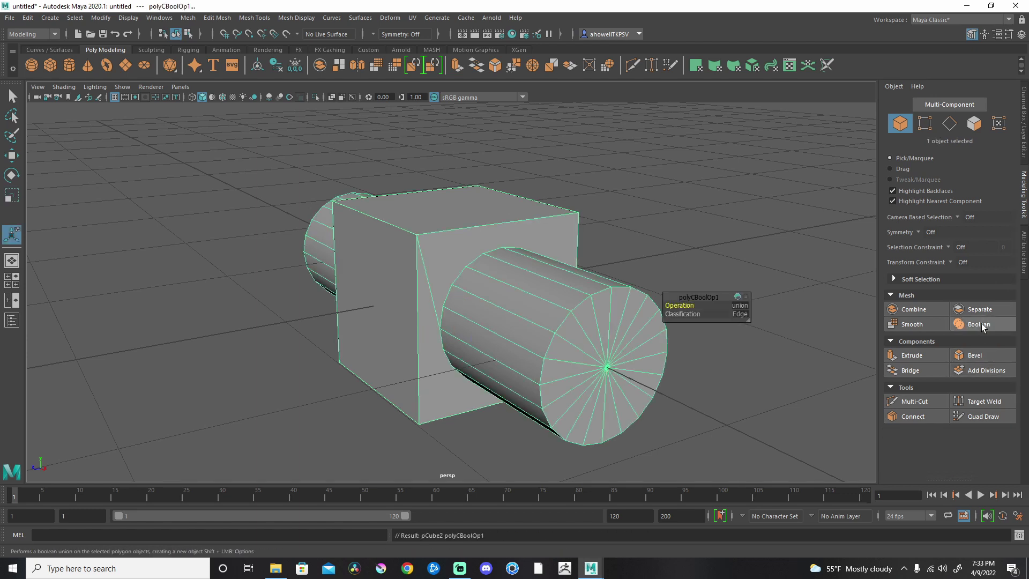
pyautogui.click(740, 306)
pyautogui.click(751, 322)
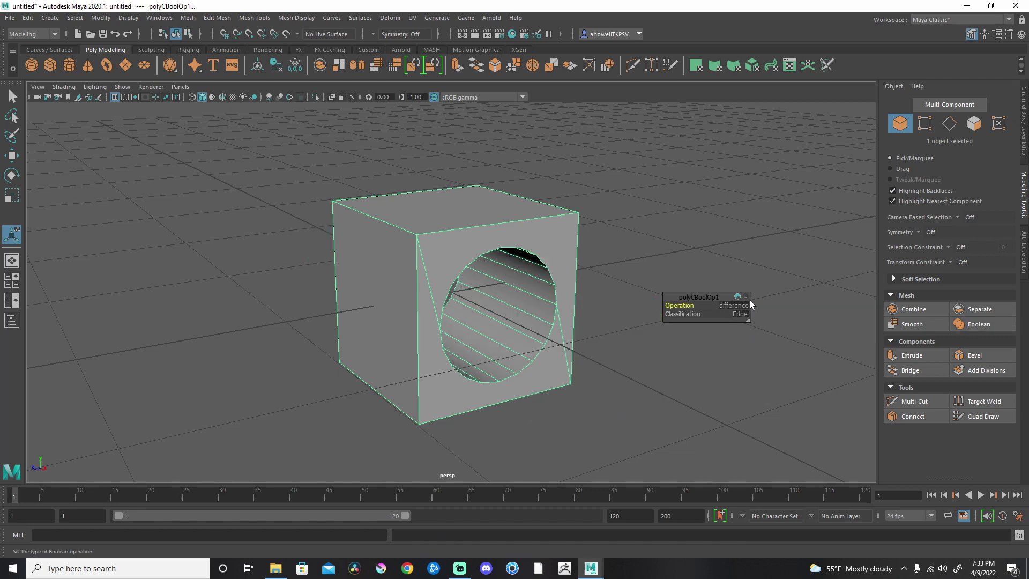
# Step: Preview the cut cube with mesh smoothing, inspect its shape, and return to the unsmoothed display
pyautogui.click(728, 192)
pyautogui.keyDown('alt'); pyautogui.moveTo(728, 192); pyautogui.dragTo(442, 258); pyautogui.keyUp('alt')
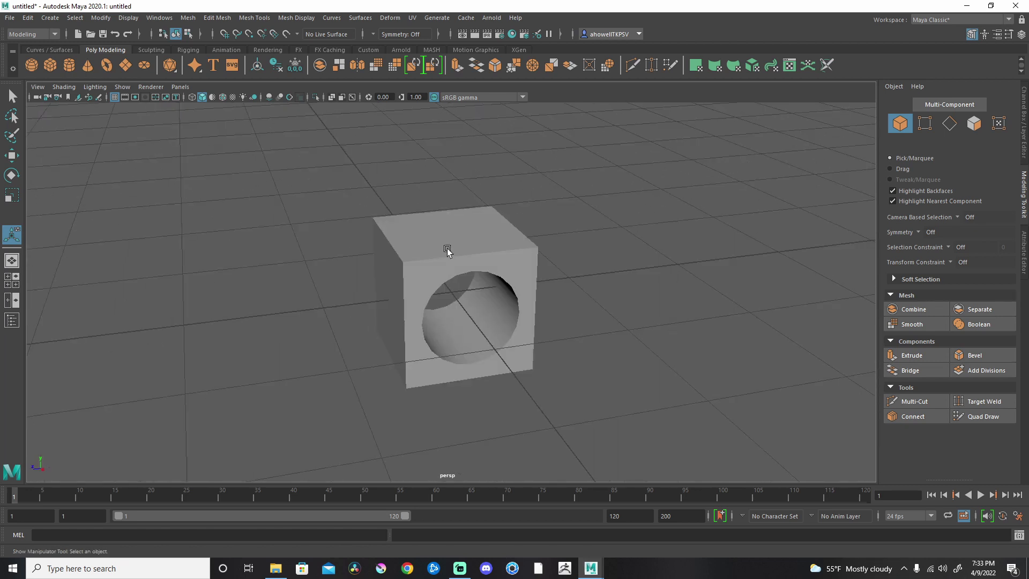
pyautogui.click(516, 261)
pyautogui.scroll(2, 517, 261)
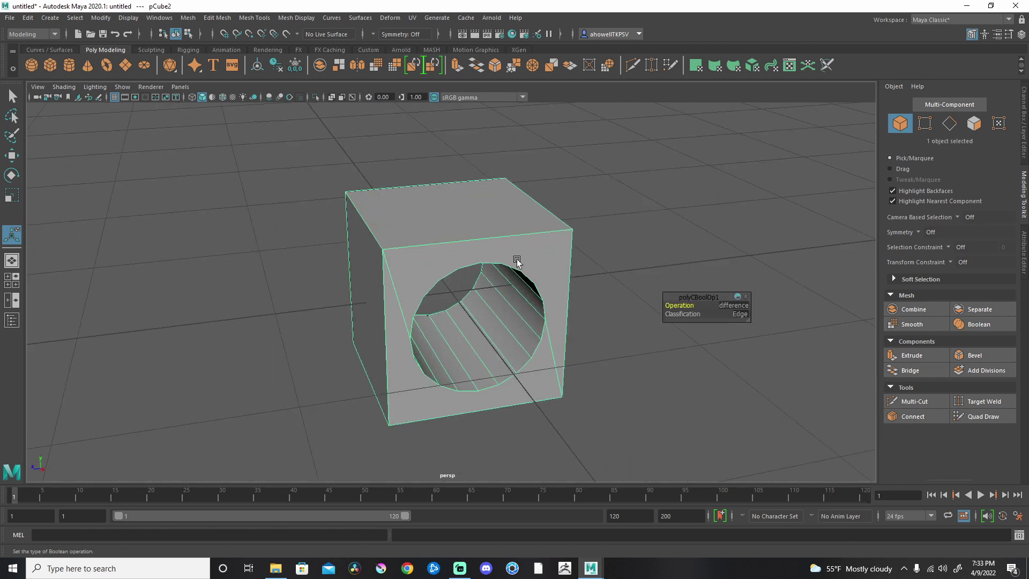
pyautogui.press('3')
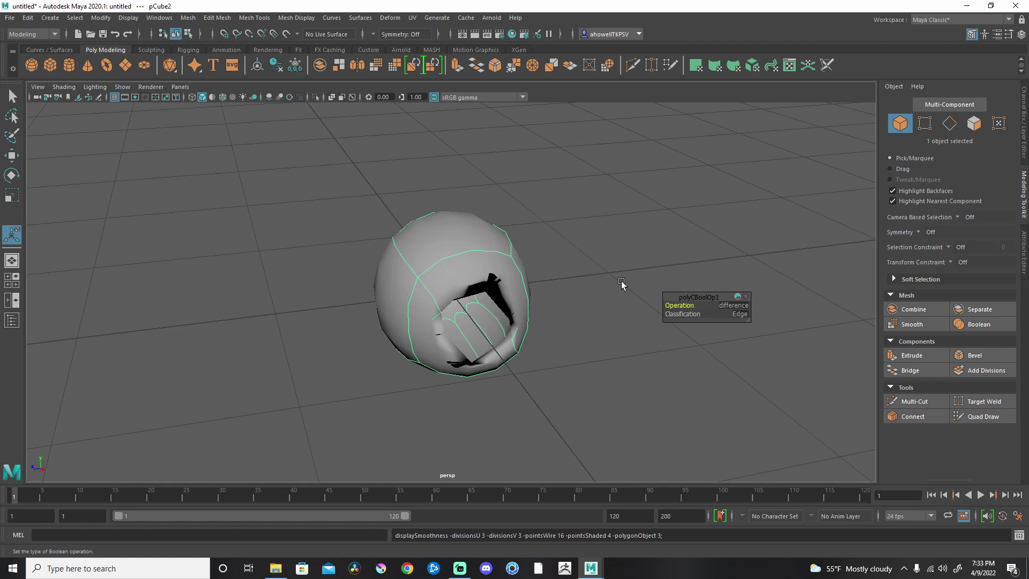
pyautogui.keyDown('alt'); pyautogui.moveTo(583, 363); pyautogui.dragTo(410, 272); pyautogui.keyUp('alt')
pyautogui.press('1')
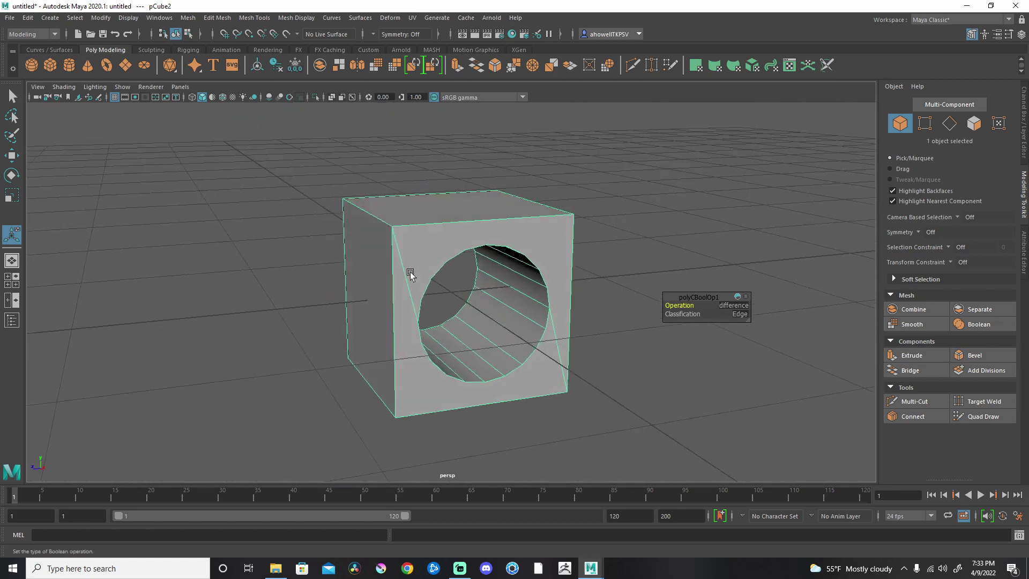
# Step: Examine the faces and edges around the circular hole on the cube's front side, ending with the whole object selected
pyautogui.moveTo(535, 234); pyautogui.dragTo(537, 269, button='right')
pyautogui.click(545, 236)
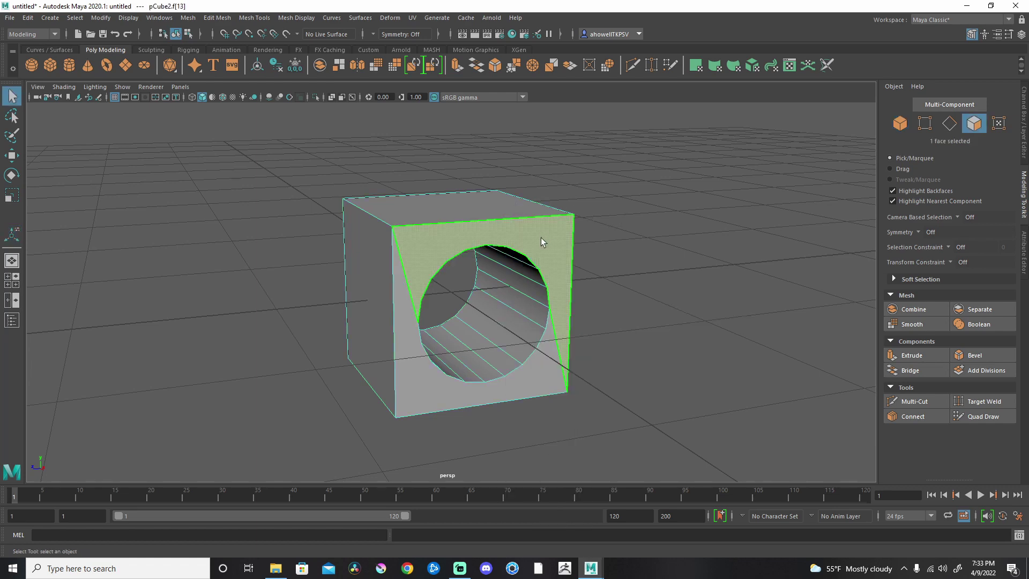
pyautogui.keyDown('alt'); pyautogui.moveTo(564, 250); pyautogui.dragTo(409, 266); pyautogui.keyUp('alt')
pyautogui.scroll(5, 413, 252)
pyautogui.moveTo(417, 241); pyautogui.dragTo(414, 211, button='right')
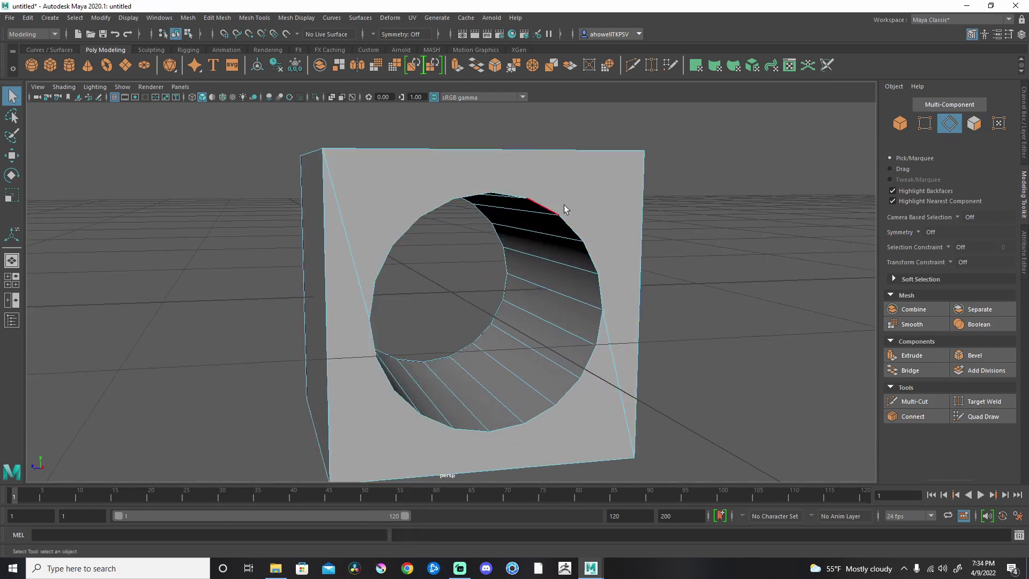
pyautogui.moveTo(436, 192); pyautogui.dragTo(436, 221, button='right')
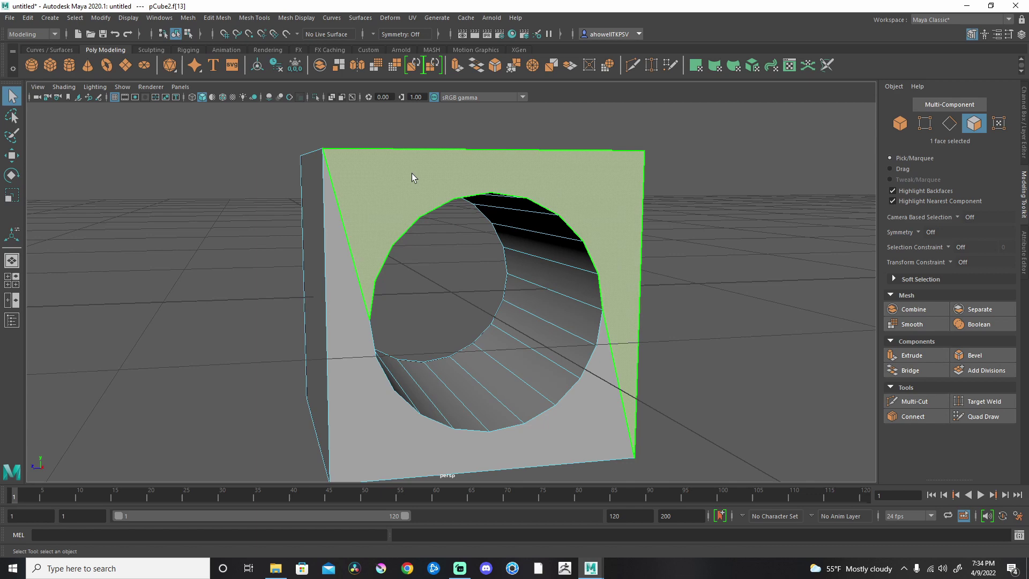
pyautogui.click(353, 392)
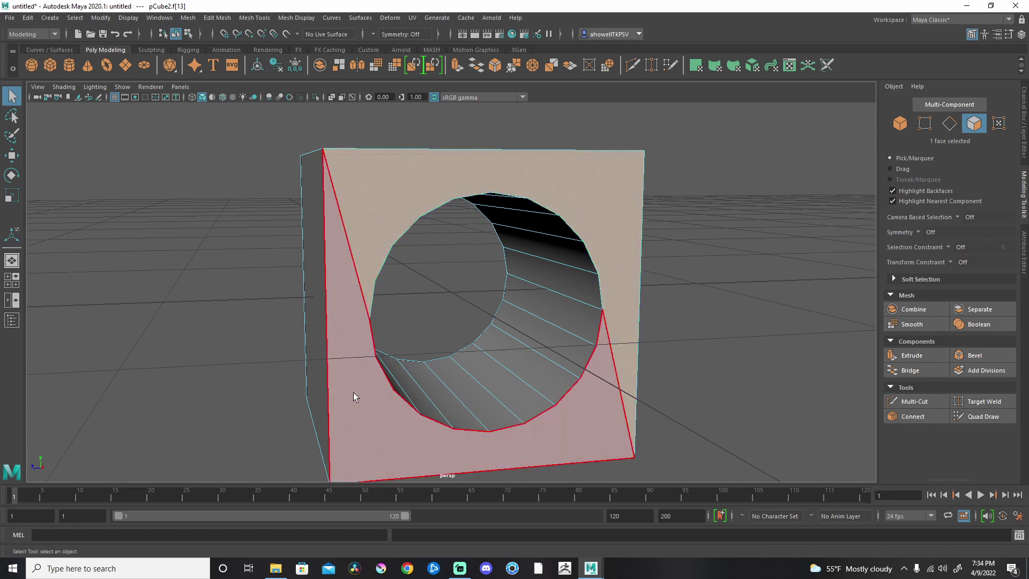
pyautogui.keyDown('alt'); pyautogui.moveTo(352, 394); pyautogui.dragTo(336, 361, button='right'); pyautogui.keyUp('alt')
pyautogui.keyDown('alt'); pyautogui.moveTo(335, 361); pyautogui.dragTo(409, 381); pyautogui.keyUp('alt')
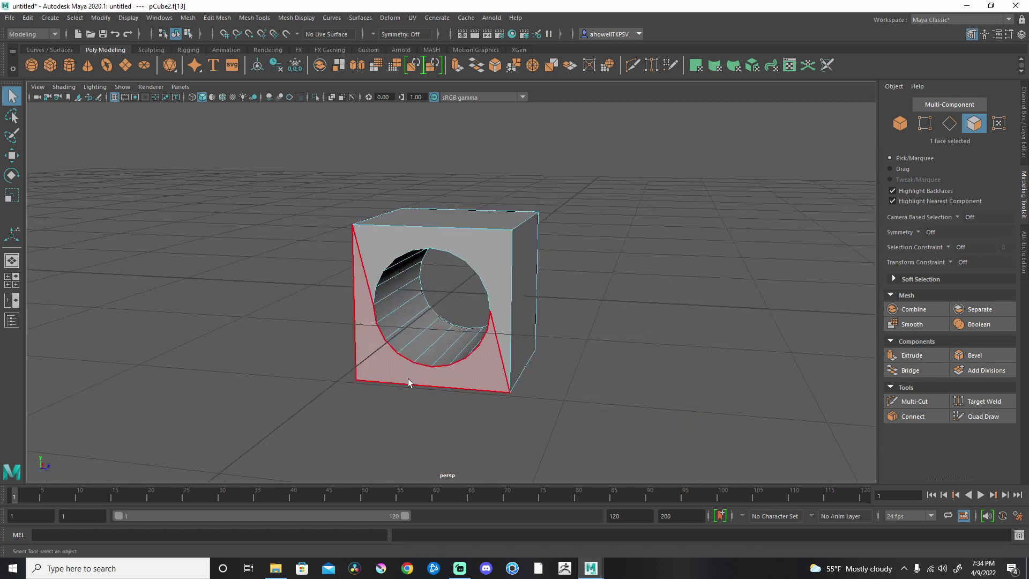
pyautogui.keyDown('alt'); pyautogui.moveTo(613, 333); pyautogui.dragTo(455, 333); pyautogui.keyUp('alt')
pyautogui.scroll(5, 455, 333)
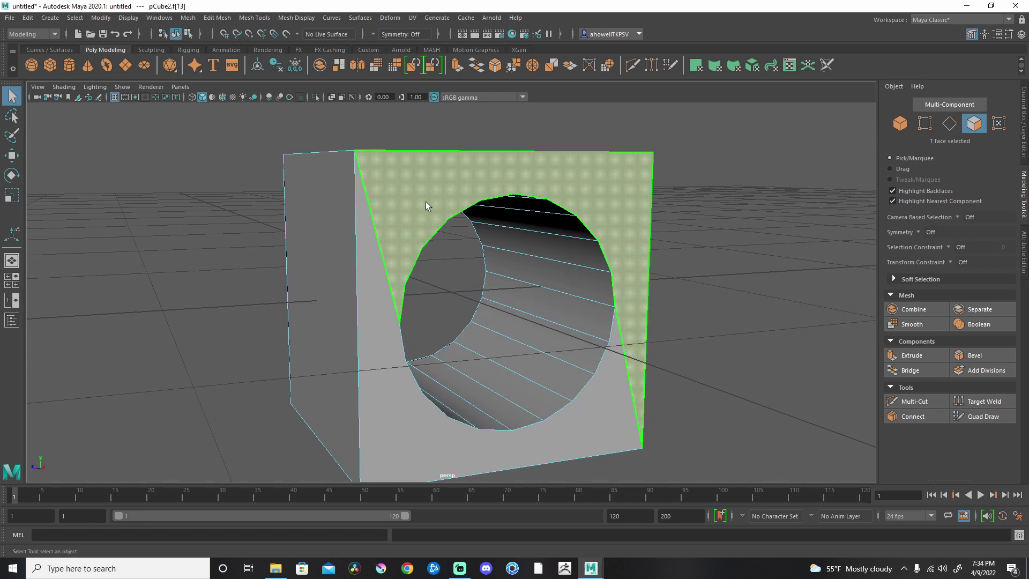
pyautogui.moveTo(426, 202); pyautogui.dragTo(462, 189, button='right')
pyautogui.scroll(-4, 405, 205)
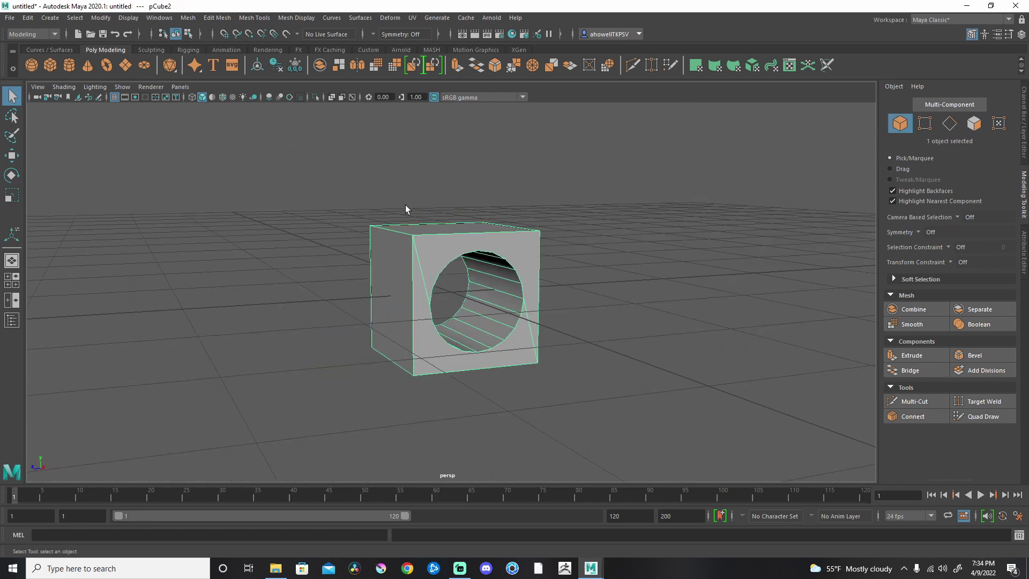
pyautogui.scroll(2, 405, 205)
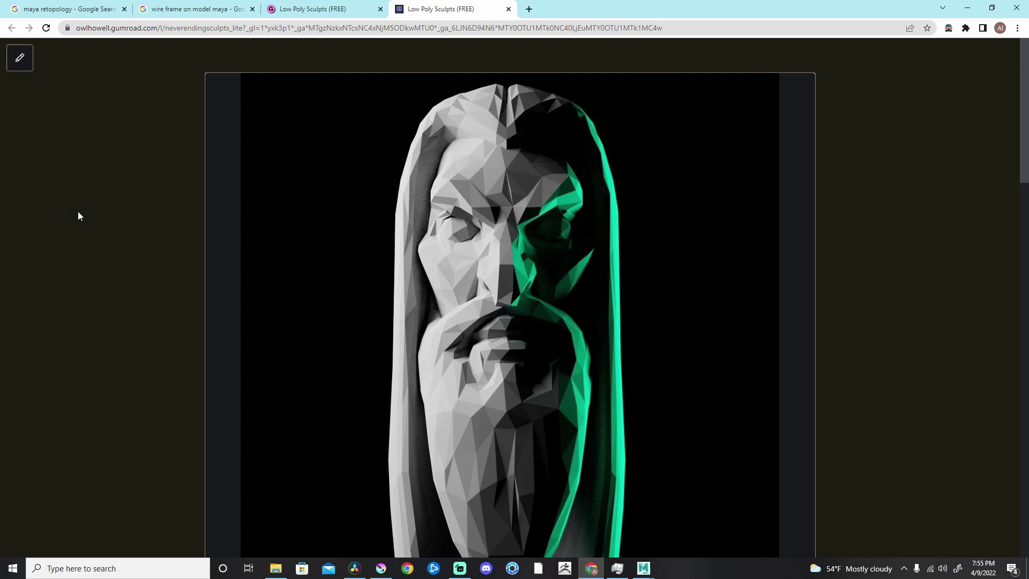
# Step: Look through the Low Poly Sculpts (FREE) product page in the browser, including its description and sculpt images
pyautogui.scroll(-6, 87, 209)
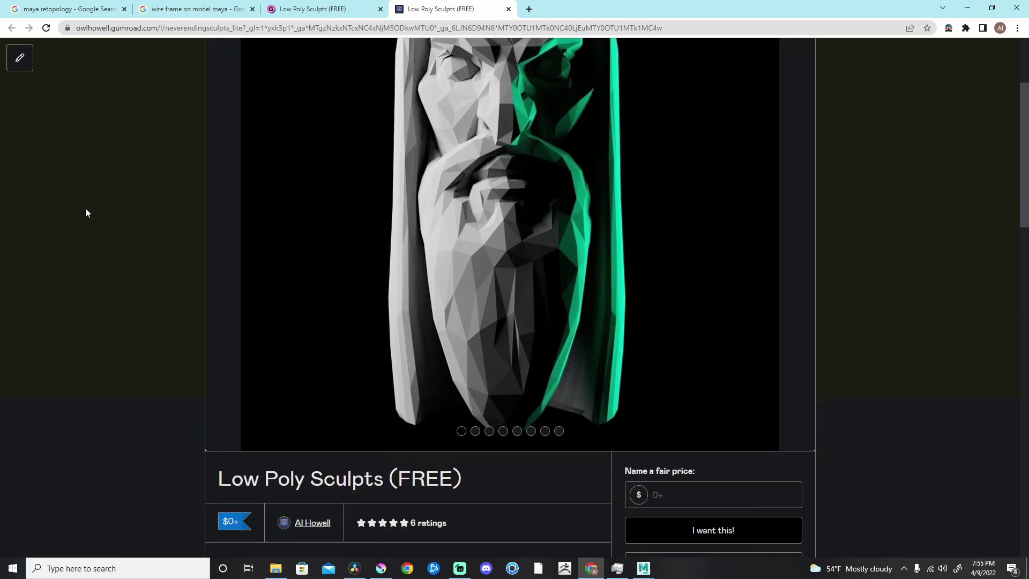
pyautogui.scroll(-1, 86, 209)
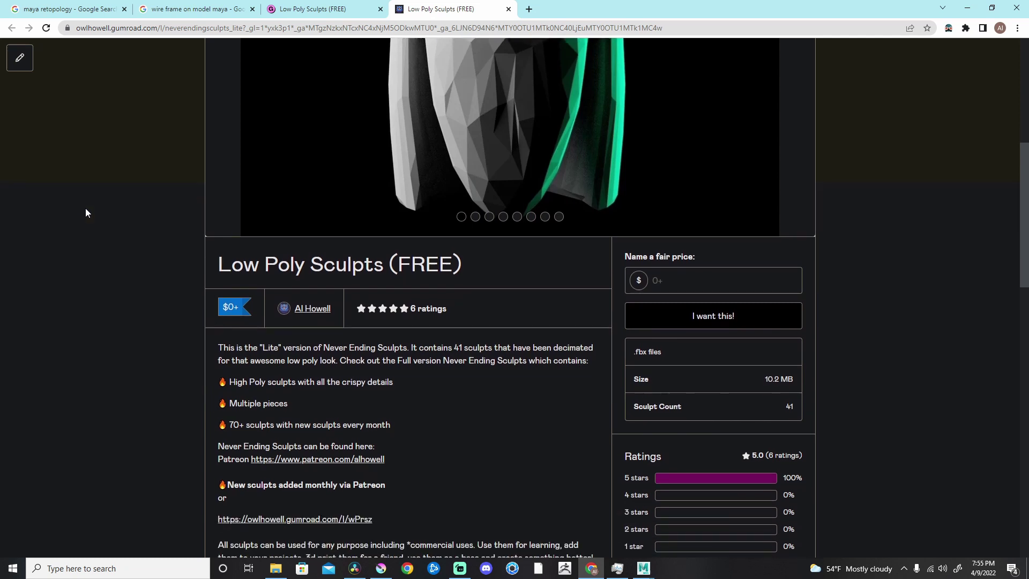
pyautogui.scroll(-3, 86, 213)
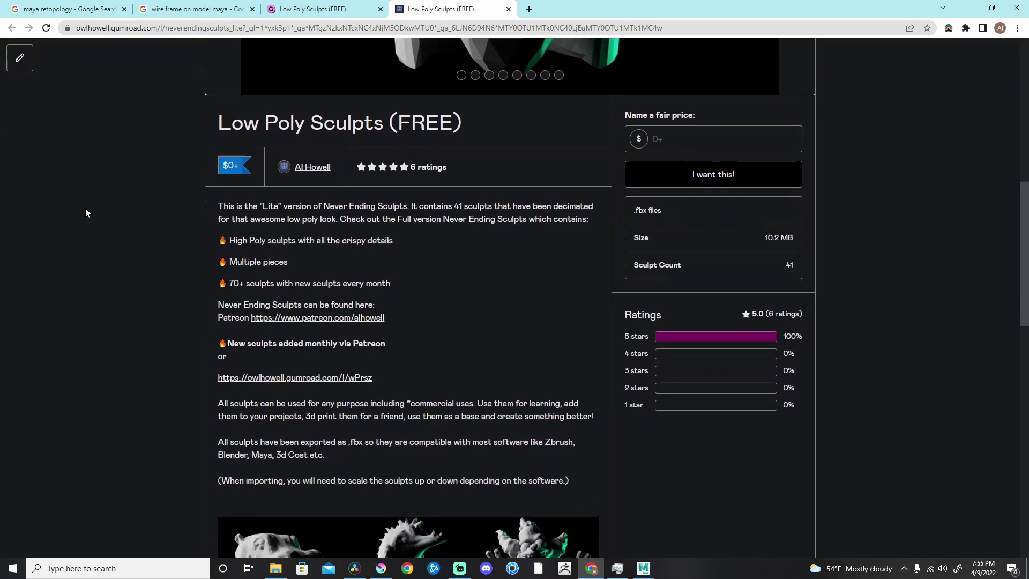
pyautogui.scroll(-6, 86, 213)
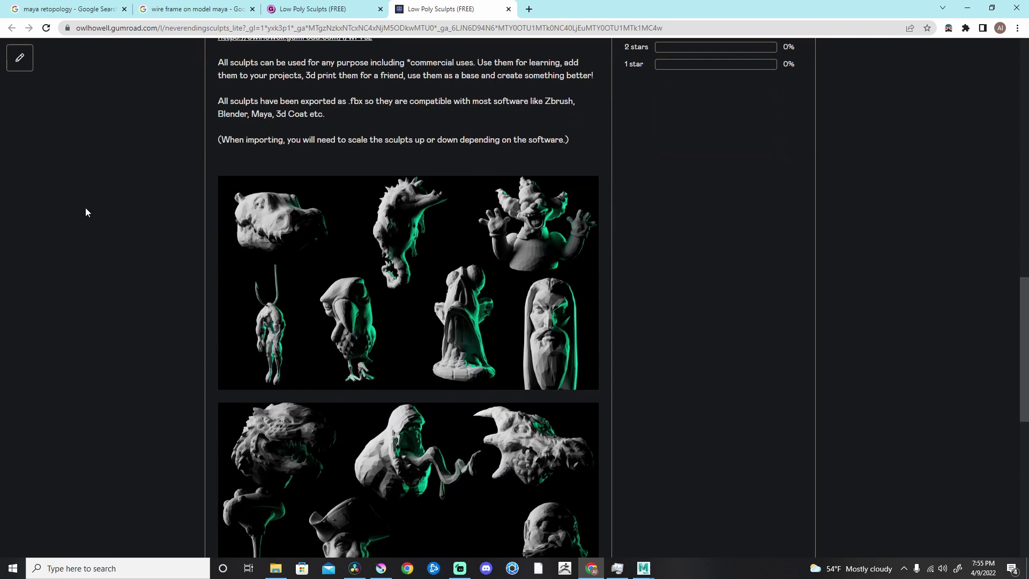
pyautogui.scroll(-7, 86, 213)
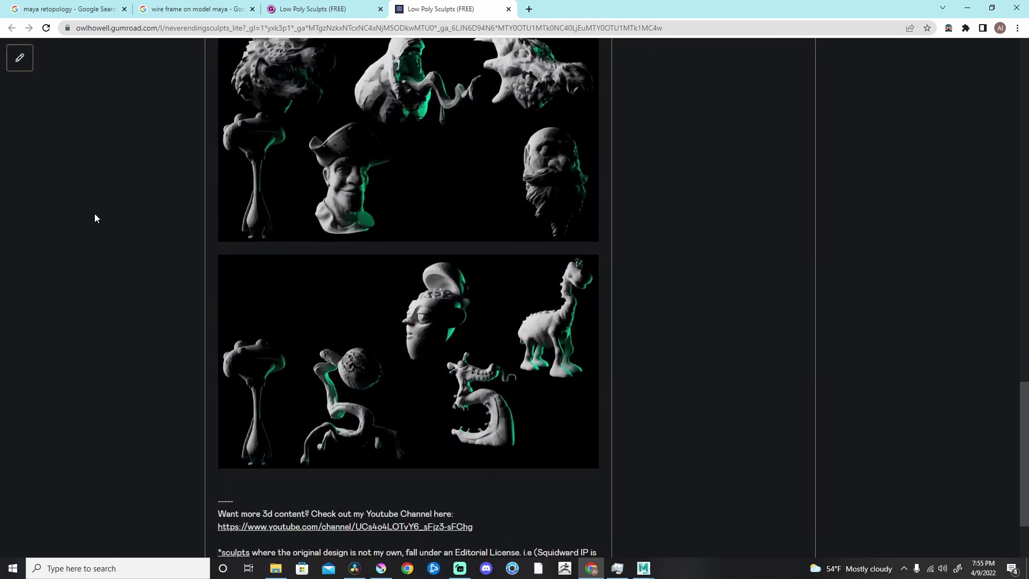
pyautogui.scroll(-2, 94, 218)
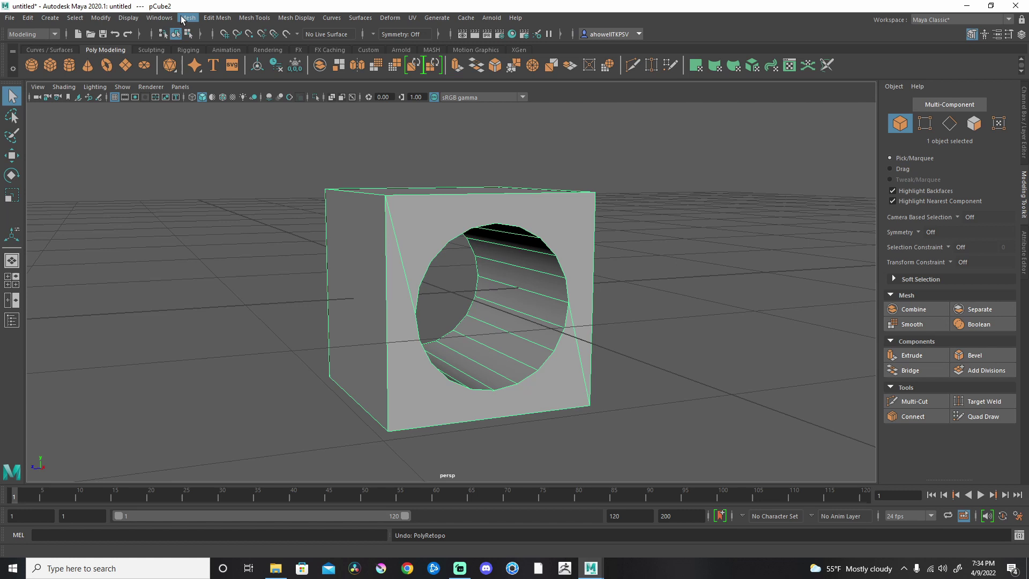
# Step: Detach the Mesh commands into a floating window and place it in the viewport beside the cube
pyautogui.click(187, 18)
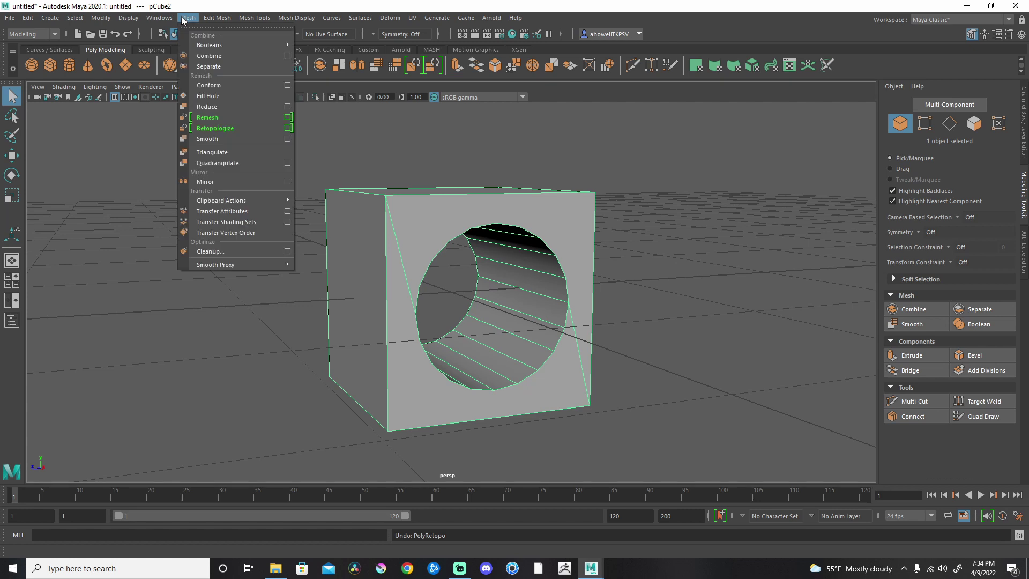
pyautogui.click(212, 30)
pyautogui.moveTo(209, 15); pyautogui.dragTo(159, 119)
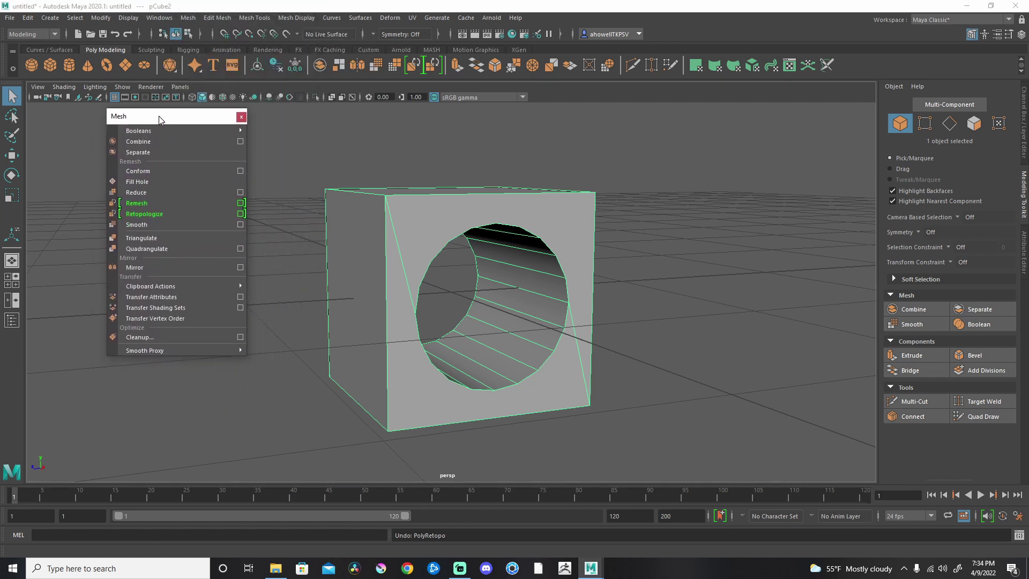
# Step: Try retopologizing the cut cube, inspect the new quad mesh from several angles, and undo the retopology
pyautogui.click(181, 213)
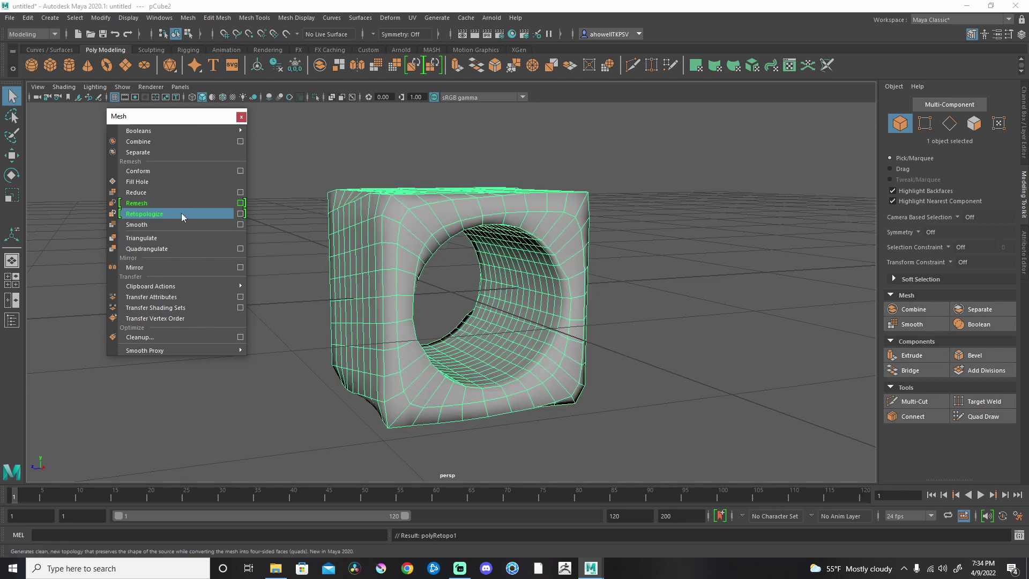
pyautogui.click(699, 314)
pyautogui.keyDown('alt'); pyautogui.moveTo(742, 307); pyautogui.dragTo(616, 279); pyautogui.keyUp('alt')
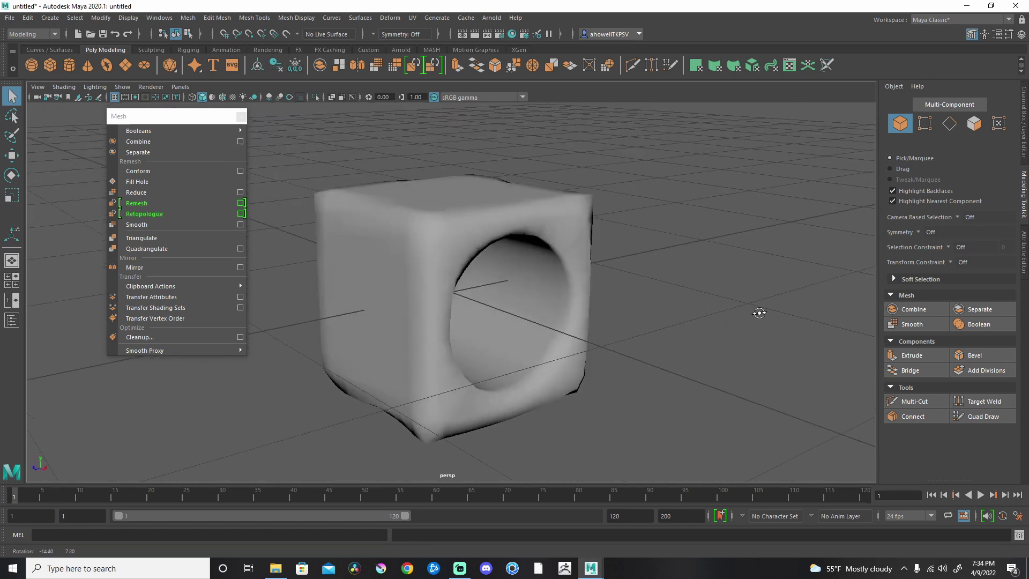
pyautogui.click(416, 240)
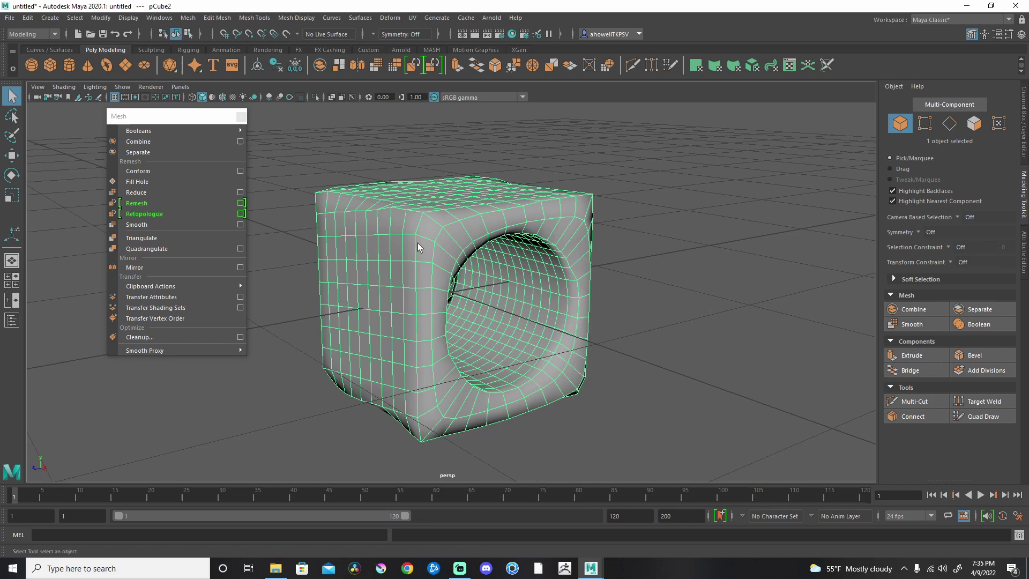
pyautogui.moveTo(584, 272)
pyautogui.keyDown('alt'); pyautogui.mouseDown()
pyautogui.moveTo(478, 268)
pyautogui.moveTo(588, 269)
pyautogui.mouseUp(); pyautogui.keyUp('alt')
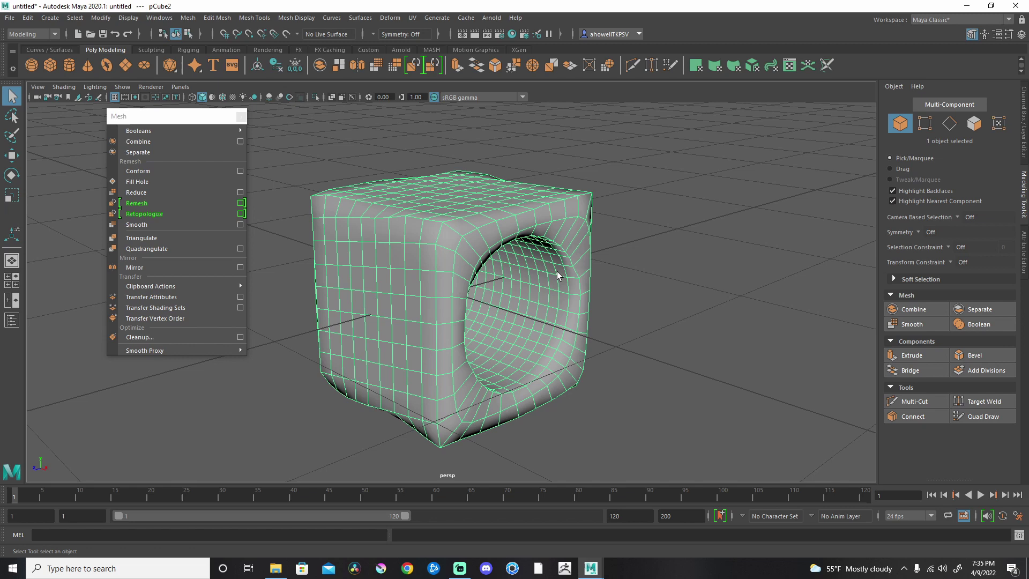
pyautogui.hotkey('ctrl', 'z')
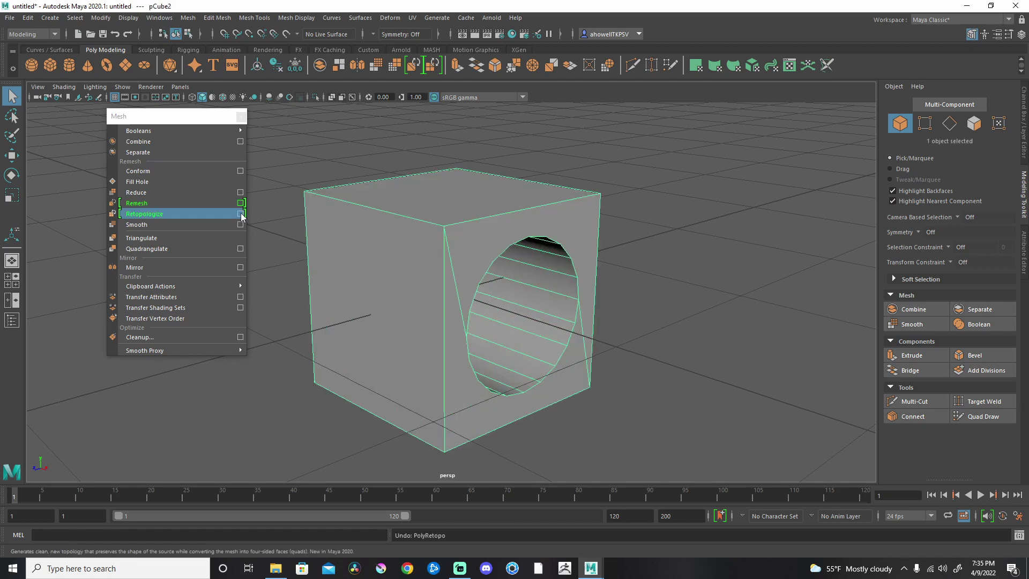
# Step: Try retopologizing the cut cube with hard edges preserved and a target face count of 1000, and undo it after comparing the meshes
pyautogui.click(241, 214)
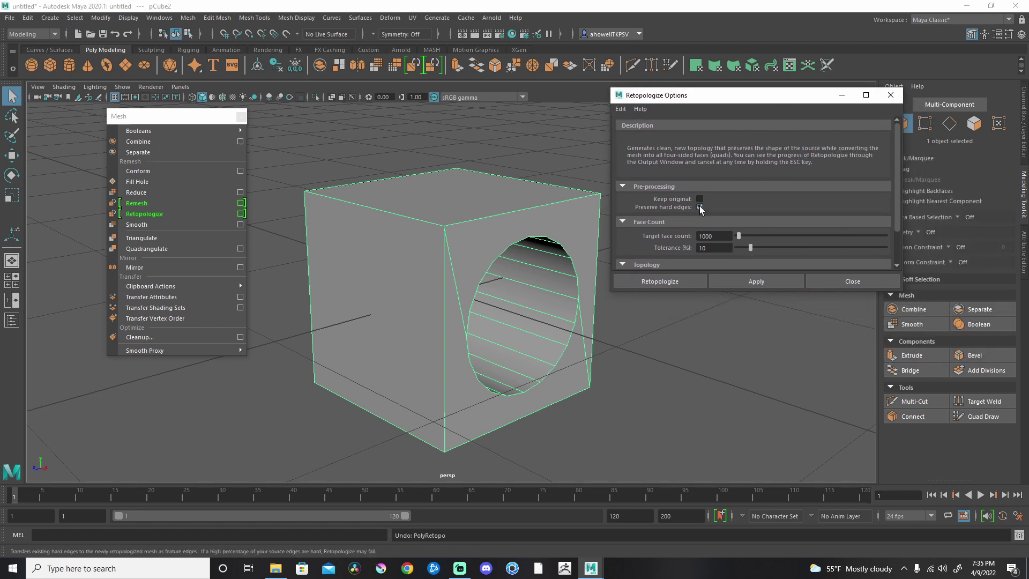
pyautogui.click(660, 281)
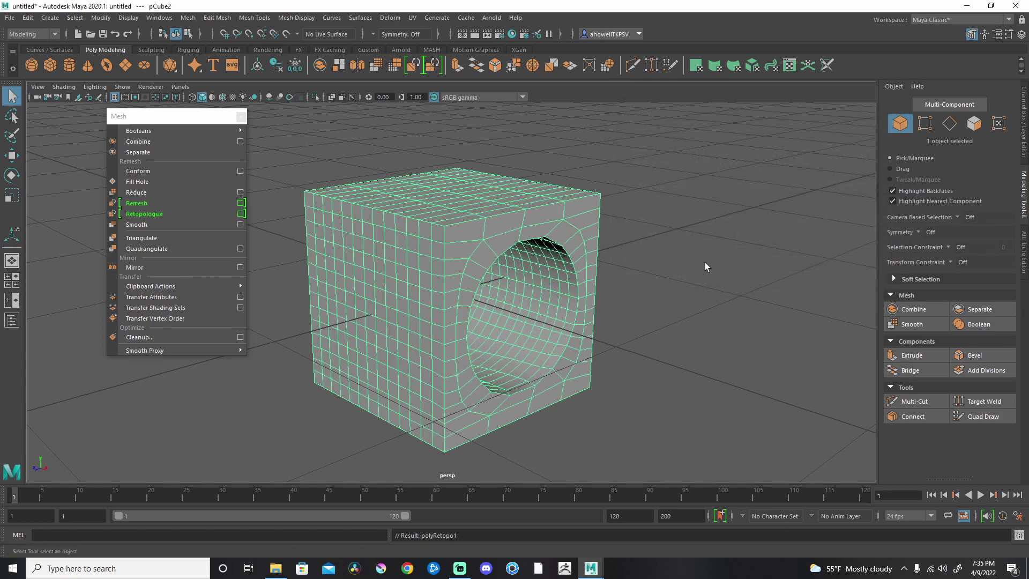
pyautogui.keyDown('alt'); pyautogui.moveTo(715, 301); pyautogui.dragTo(574, 296); pyautogui.keyUp('alt')
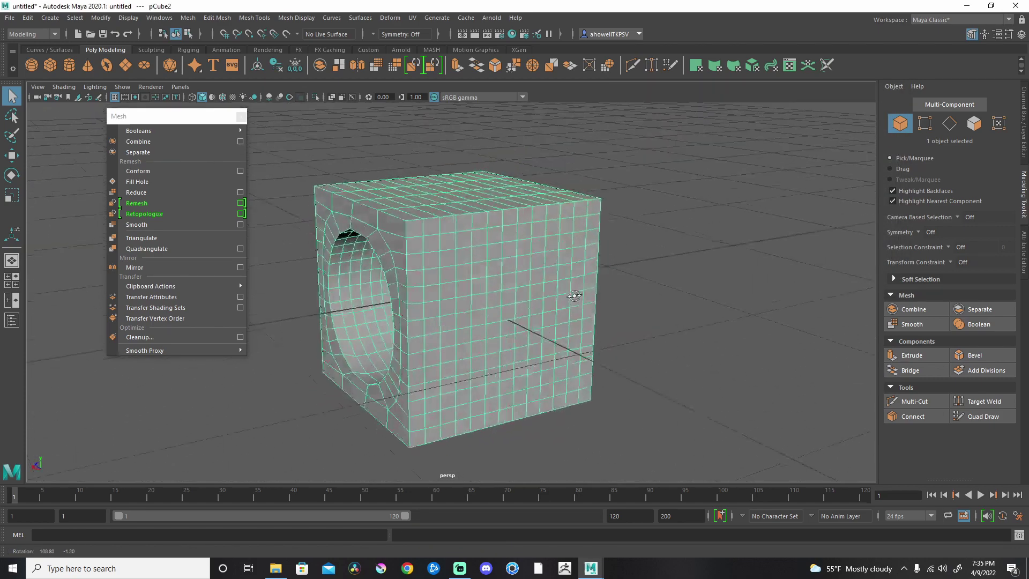
pyautogui.hotkey('ctrl', 'z')
pyautogui.hotkey('ctrl', 'z')
pyautogui.hotkey('ctrl', 'z')
pyautogui.hotkey('ctrl', 'z')
pyautogui.hotkey('ctrl', 'z')
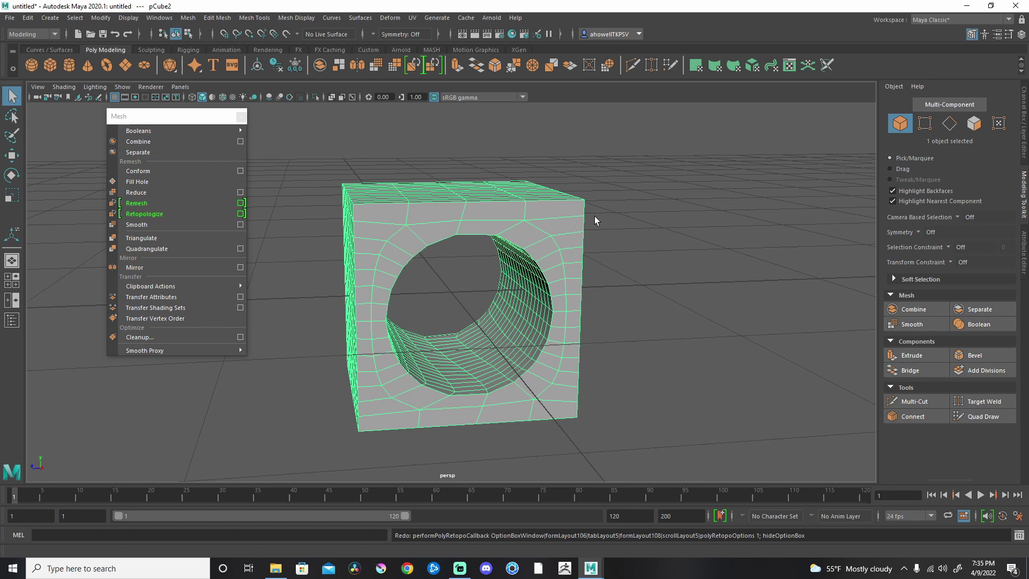
pyautogui.keyDown('alt'); pyautogui.moveTo(668, 328); pyautogui.dragTo(700, 329); pyautogui.keyUp('alt')
pyautogui.hotkey('ctrl', 'z')
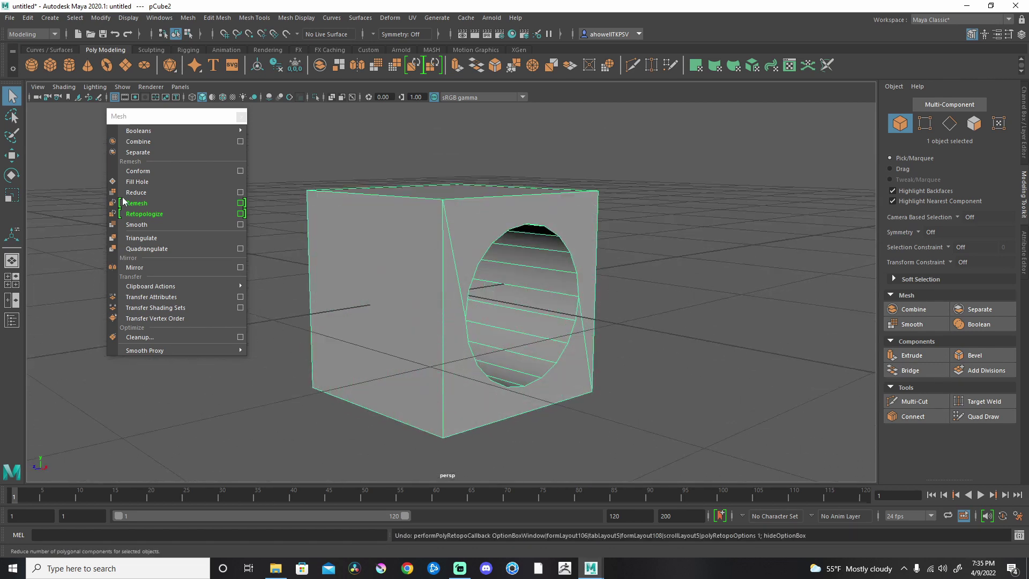
# Step: Retopologize the cut cube with hard edges preserved, a target face count of 200 and a tolerance of 10%
pyautogui.click(241, 214)
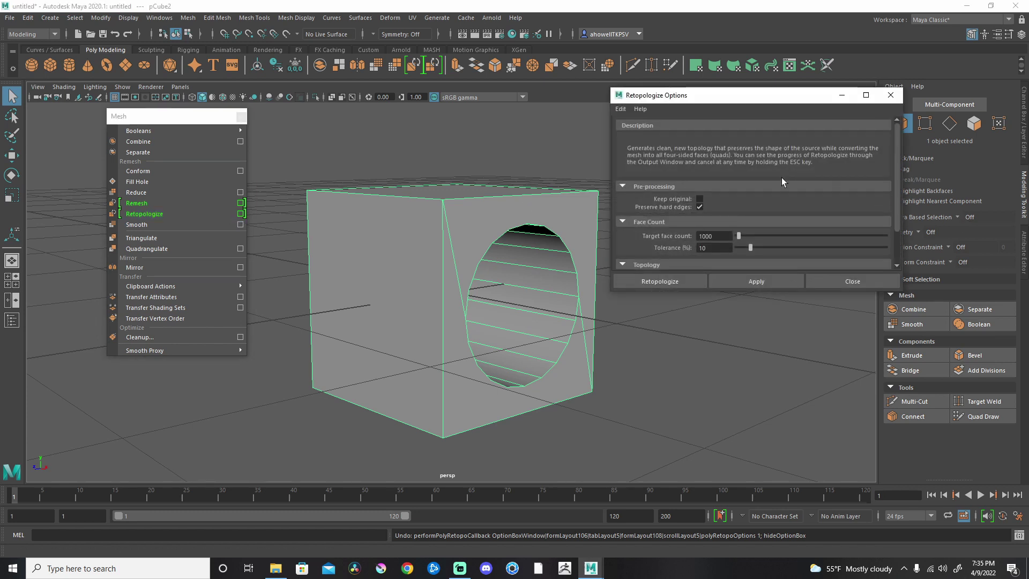
pyautogui.scroll(-2, 775, 188)
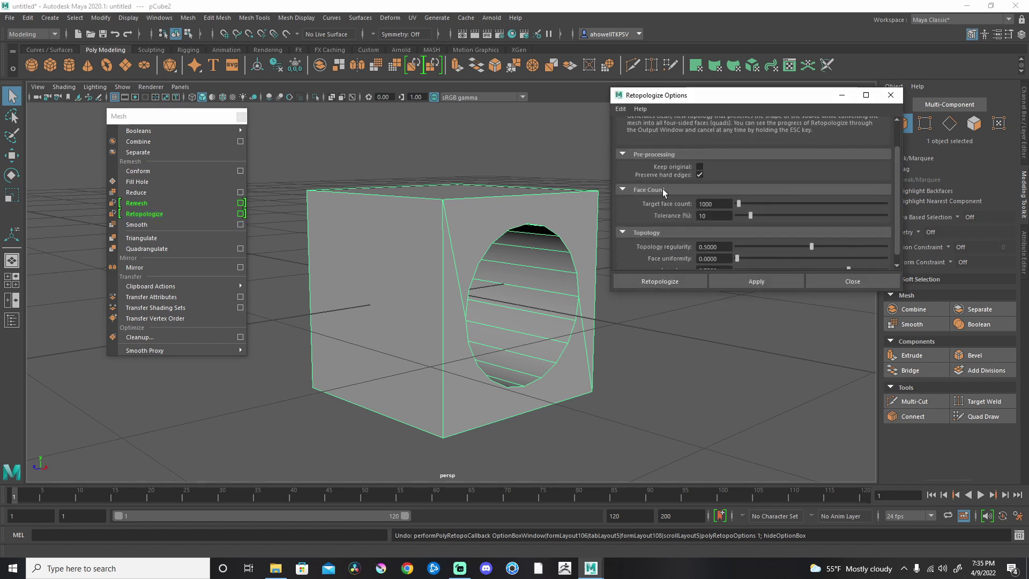
pyautogui.scroll(-1, 704, 202)
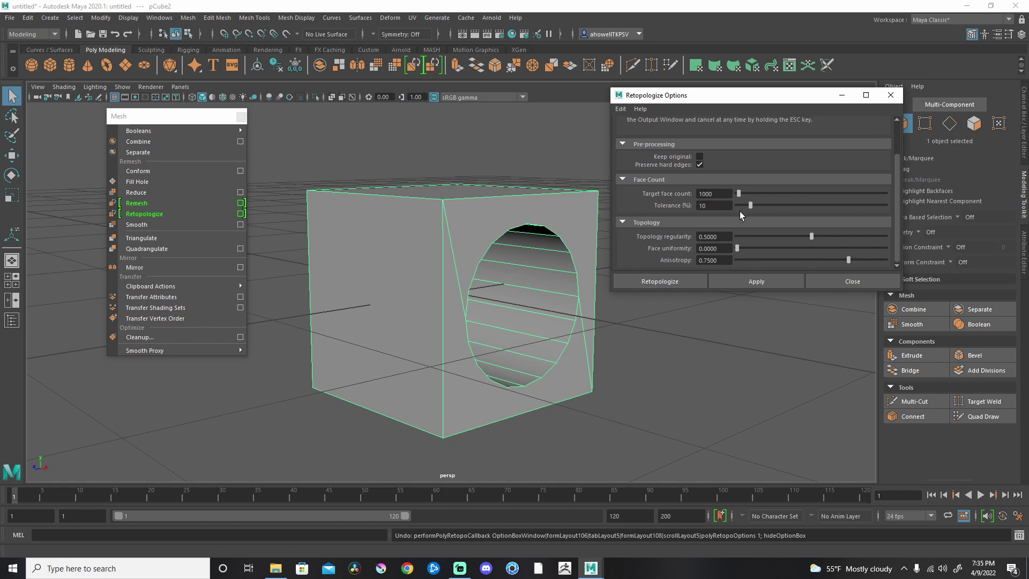
pyautogui.scroll(3, 741, 215)
pyautogui.doubleClick(722, 227)
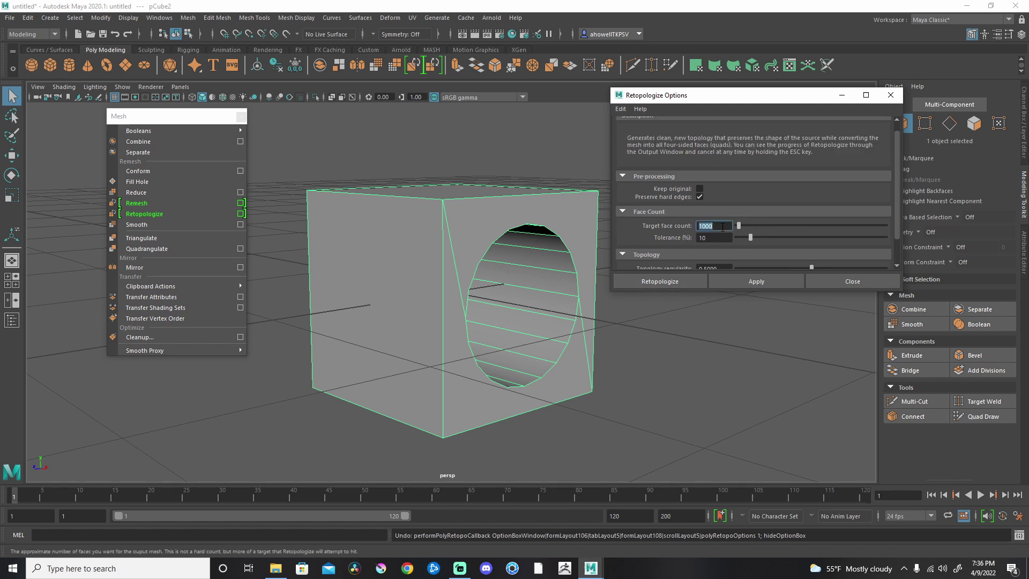
pyautogui.write('3')
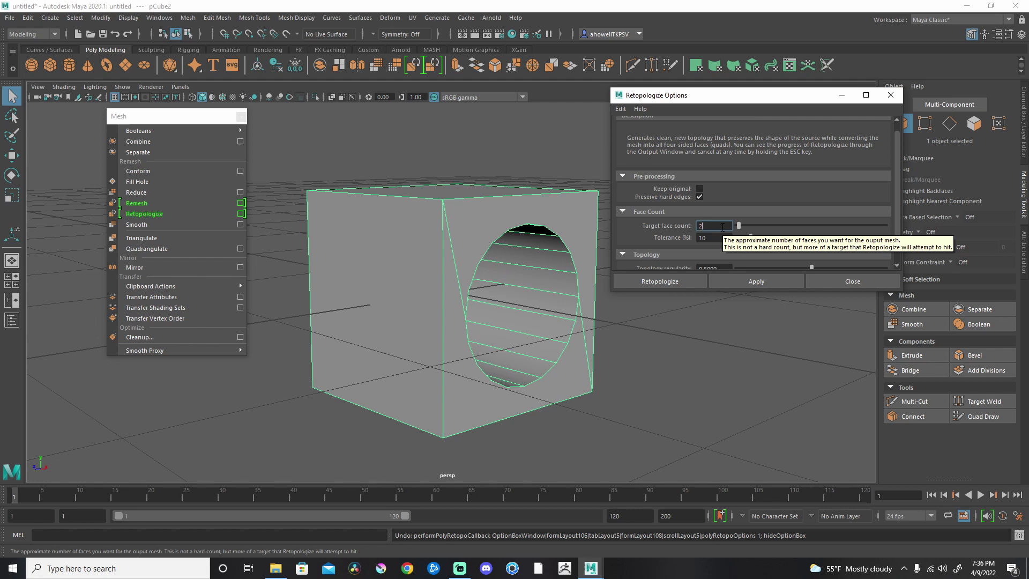
pyautogui.click(665, 282)
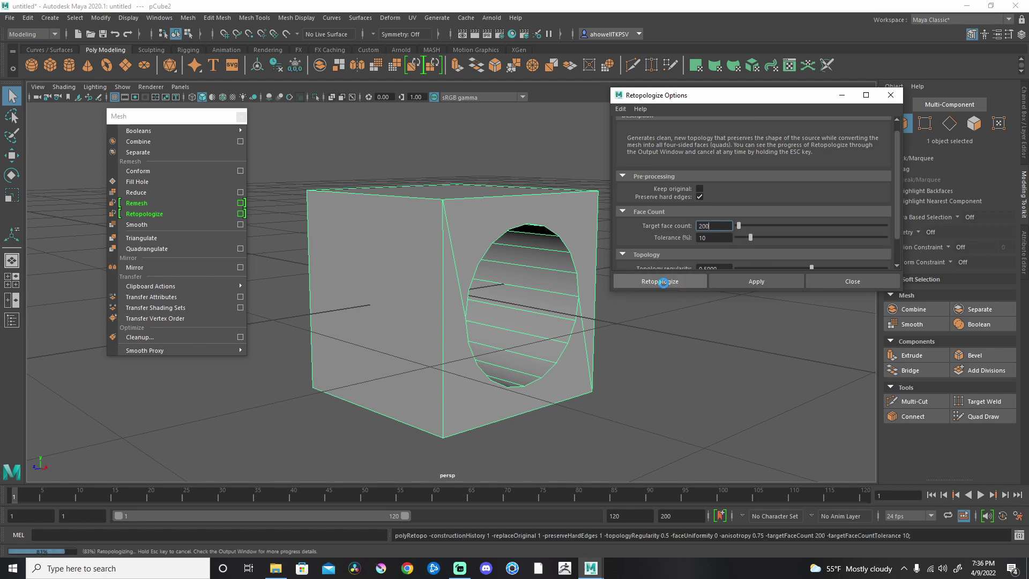
# Step: Examine the low-poly cube and its hole from several angles, with smooth mesh preview on and off
pyautogui.keyDown('alt'); pyautogui.moveTo(663, 287); pyautogui.dragTo(619, 279); pyautogui.keyUp('alt')
pyautogui.keyDown('alt'); pyautogui.moveTo(365, 243); pyautogui.dragTo(435, 260); pyautogui.keyUp('alt')
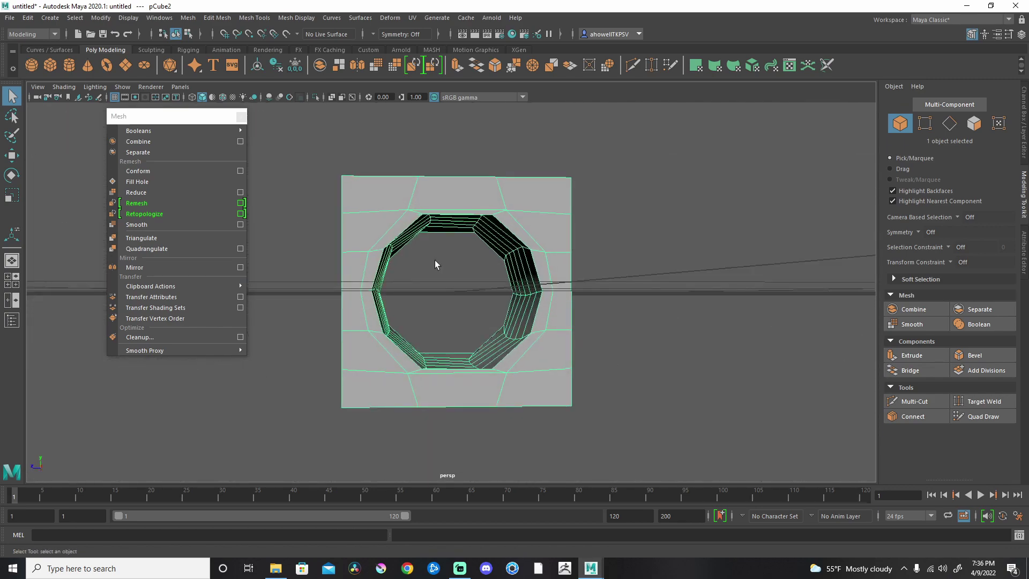
pyautogui.press('3')
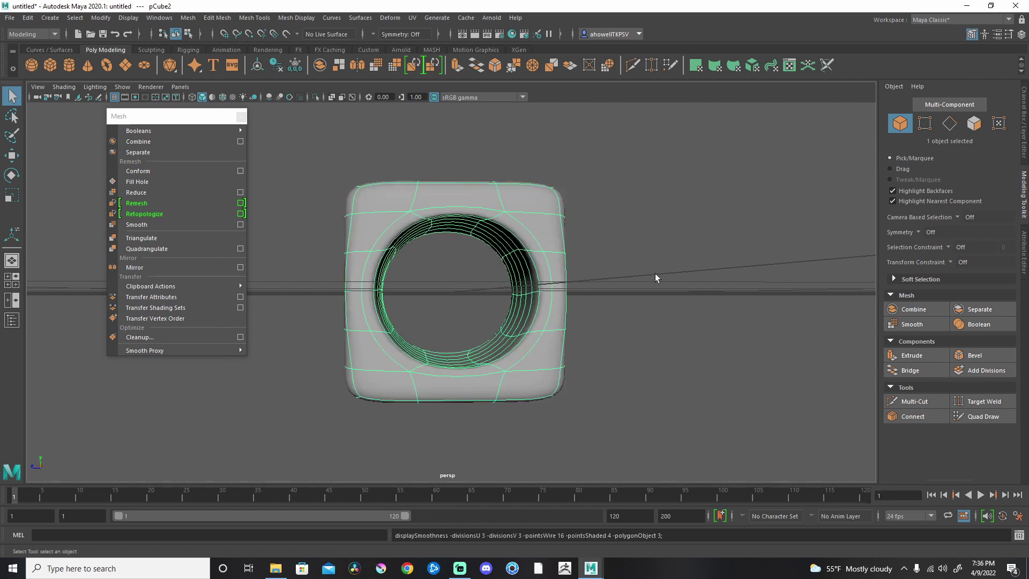
pyautogui.click(674, 299)
pyautogui.keyDown('alt'); pyautogui.moveTo(674, 299); pyautogui.dragTo(673, 313); pyautogui.keyUp('alt')
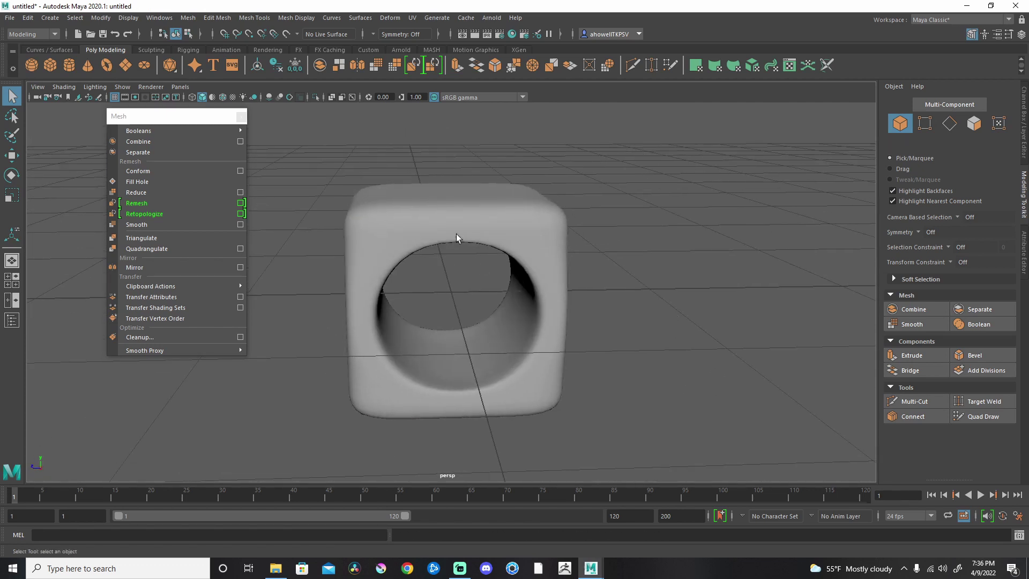
pyautogui.click(474, 233)
pyautogui.press('1')
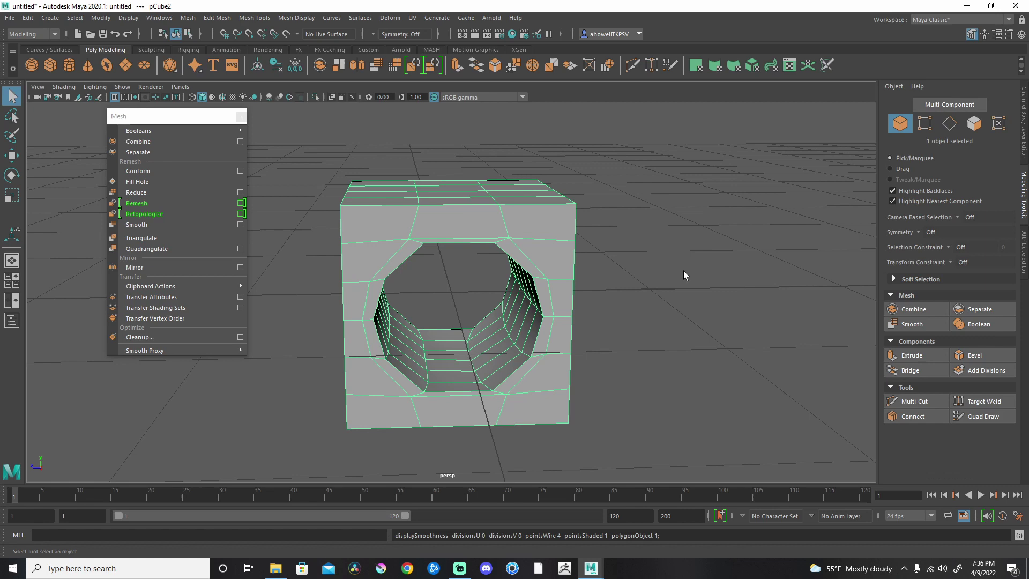
pyautogui.moveTo(737, 310)
pyautogui.keyDown('alt'); pyautogui.mouseDown()
pyautogui.moveTo(806, 295)
pyautogui.moveTo(745, 304)
pyautogui.mouseUp(); pyautogui.keyUp('alt')
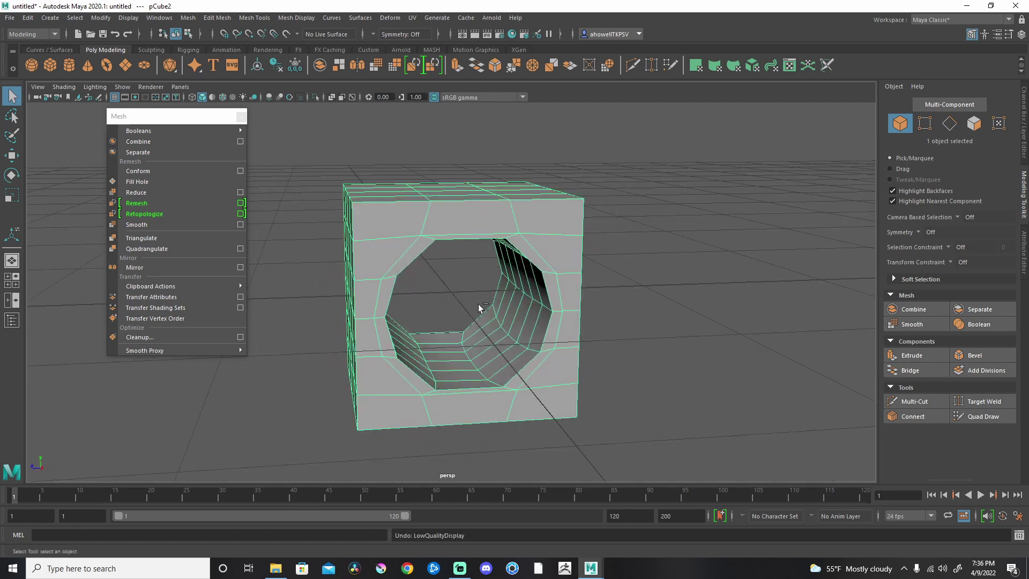
# Step: Undo the 200-face retopology to restore the original Boolean-cut cube
pyautogui.hotkey('ctrl', 'z')
pyautogui.hotkey('shift', 'z')
pyautogui.hotkey('ctrl', 'z')
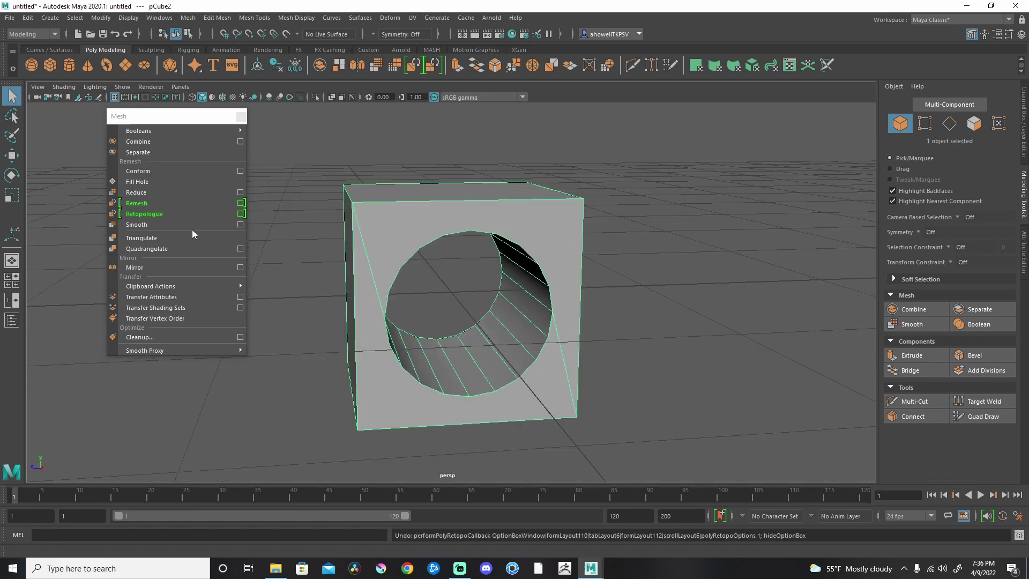
# Step: Retopologize the cut cube with a target face count of 500, keeping hard edges preserved
pyautogui.click(240, 213)
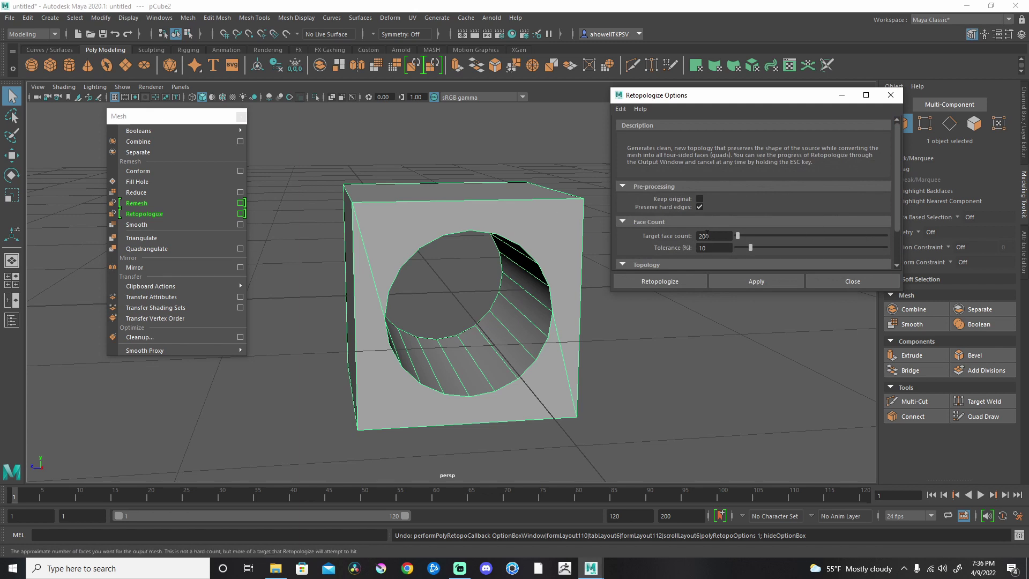
pyautogui.doubleClick(713, 236)
pyautogui.write('500')
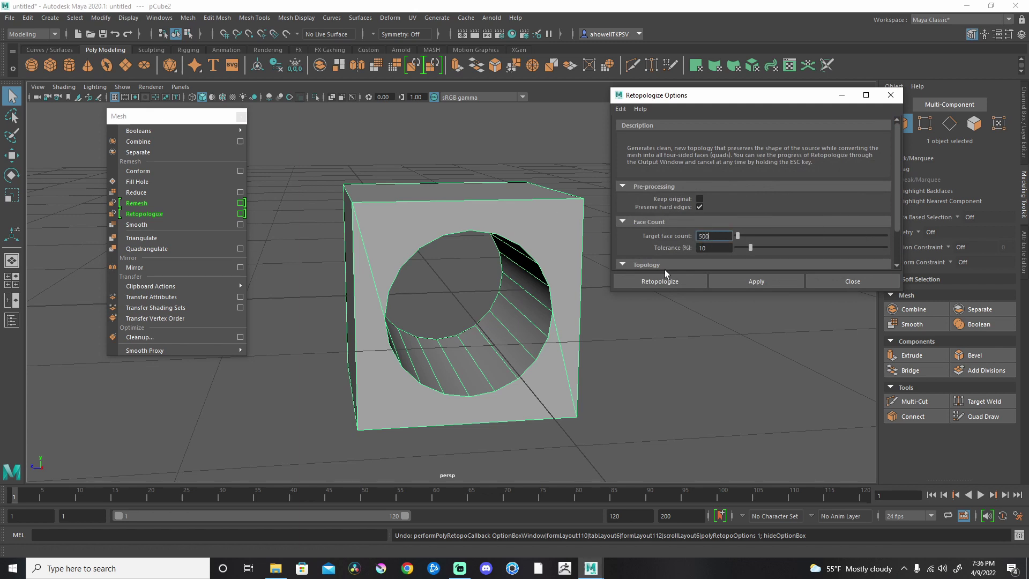
pyautogui.click(644, 282)
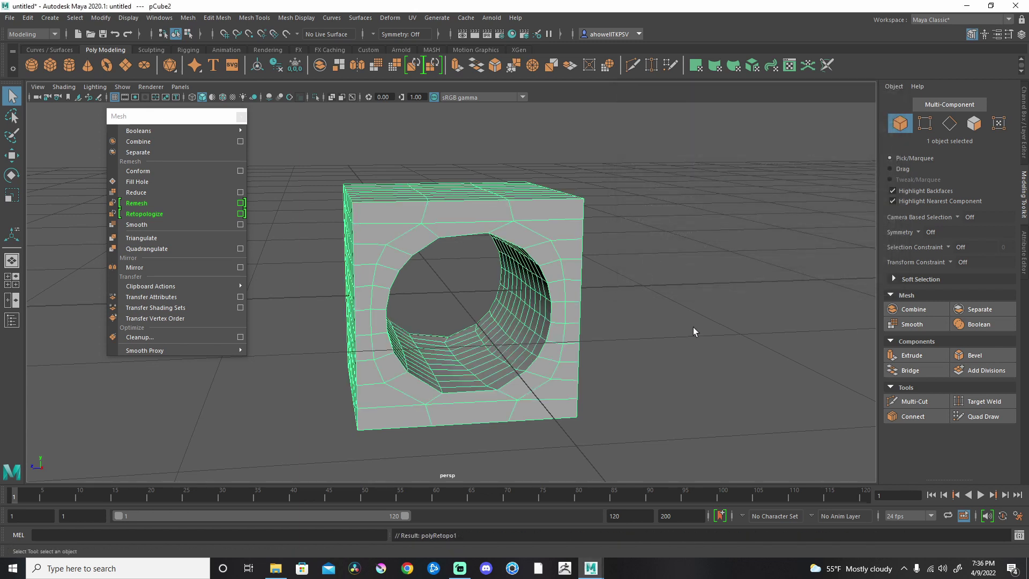
# Step: Inspect the 500-face cube's hole and sides from several angles, first unselected and unsmoothed, and with smooth mesh preview turned on
pyautogui.click(747, 332)
pyautogui.keyDown('alt'); pyautogui.moveTo(747, 333); pyautogui.dragTo(534, 213); pyautogui.keyUp('alt')
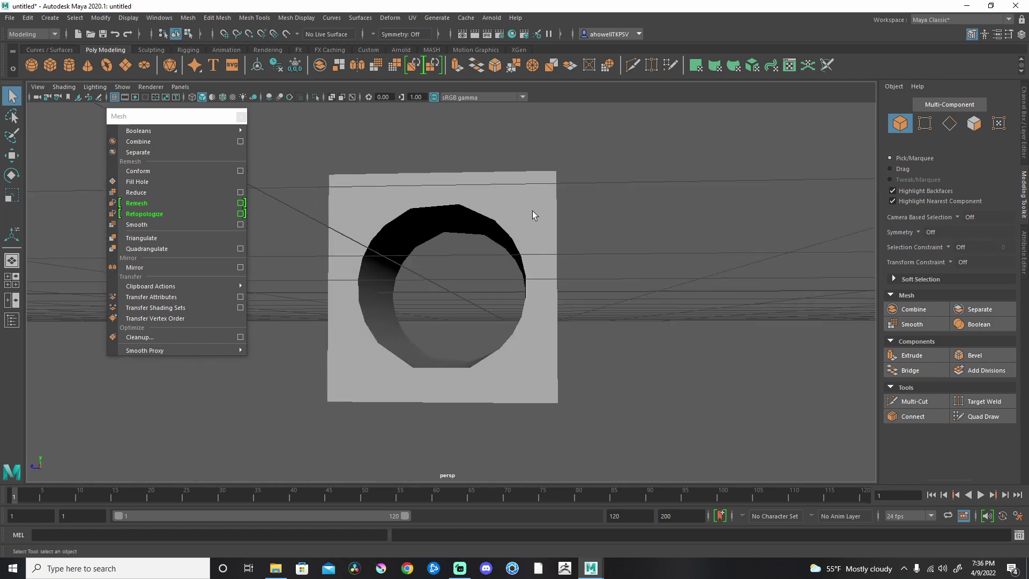
pyautogui.click(535, 213)
pyautogui.moveTo(581, 260)
pyautogui.keyDown('alt'); pyautogui.mouseDown()
pyautogui.moveTo(661, 232)
pyautogui.moveTo(671, 267)
pyautogui.moveTo(824, 278)
pyautogui.moveTo(579, 267)
pyautogui.mouseUp(); pyautogui.keyUp('alt')
pyautogui.press('3')
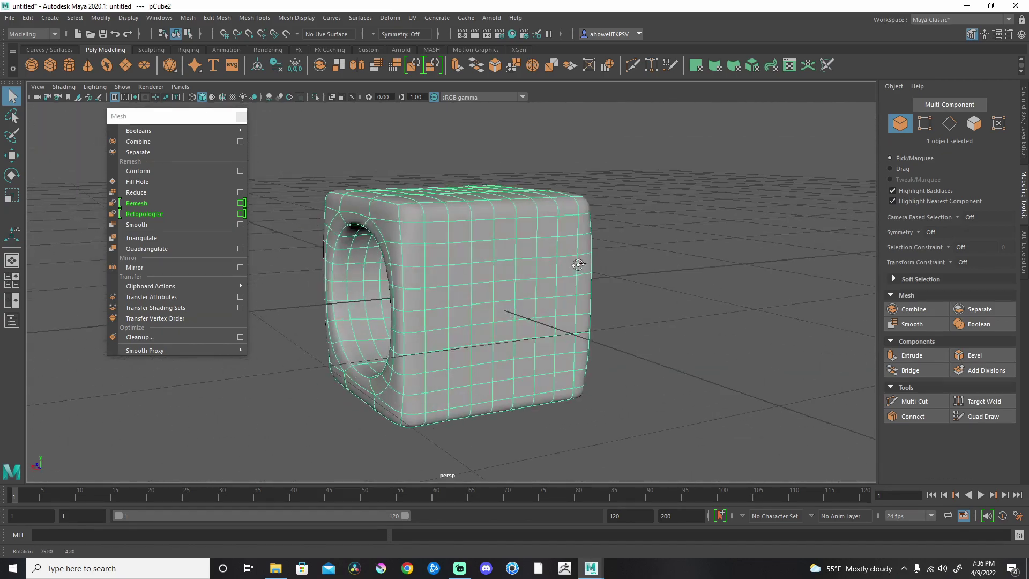